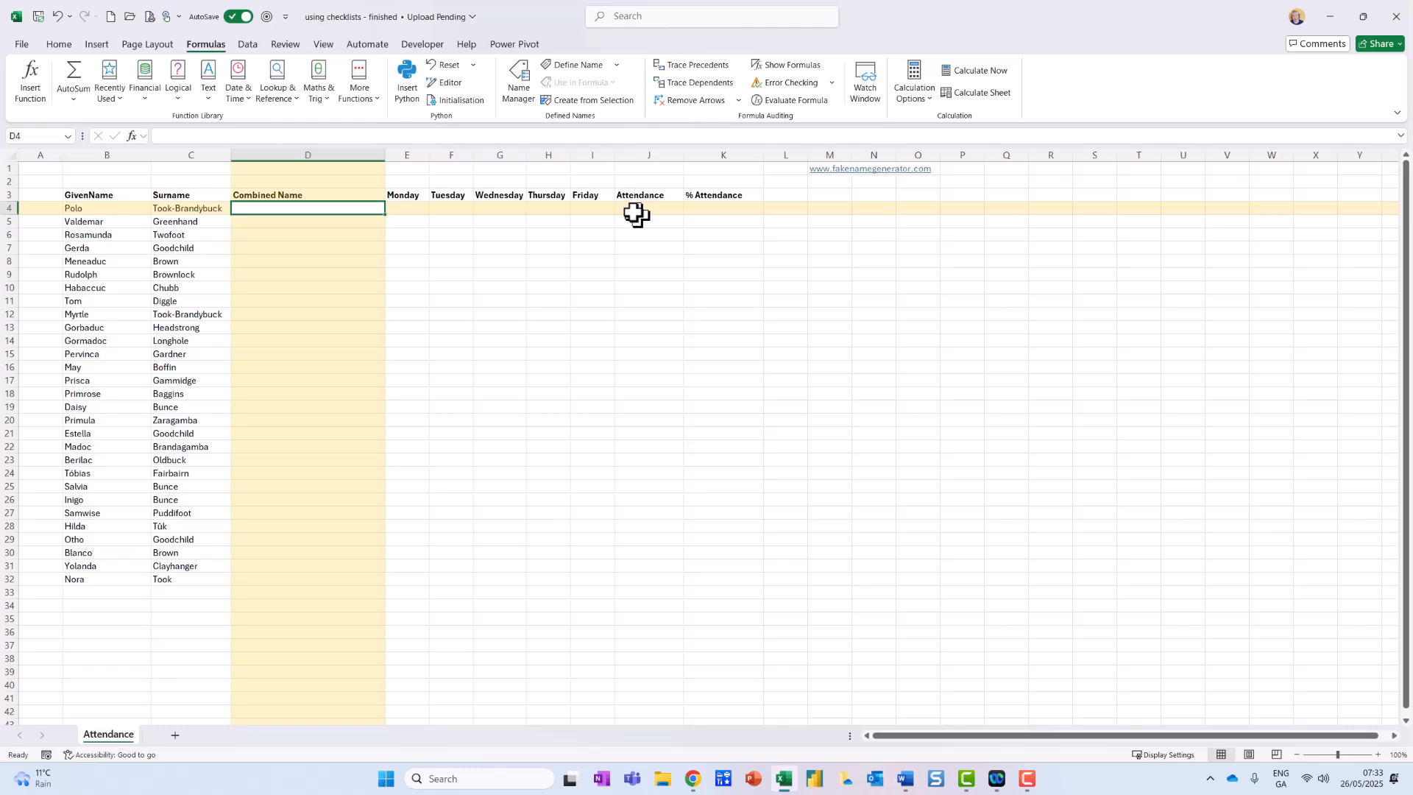
Join B4 and C4 in D4 using TEXTJOIN with a space delimiter, and fill the formula down to row 32.
left_click(209, 87)
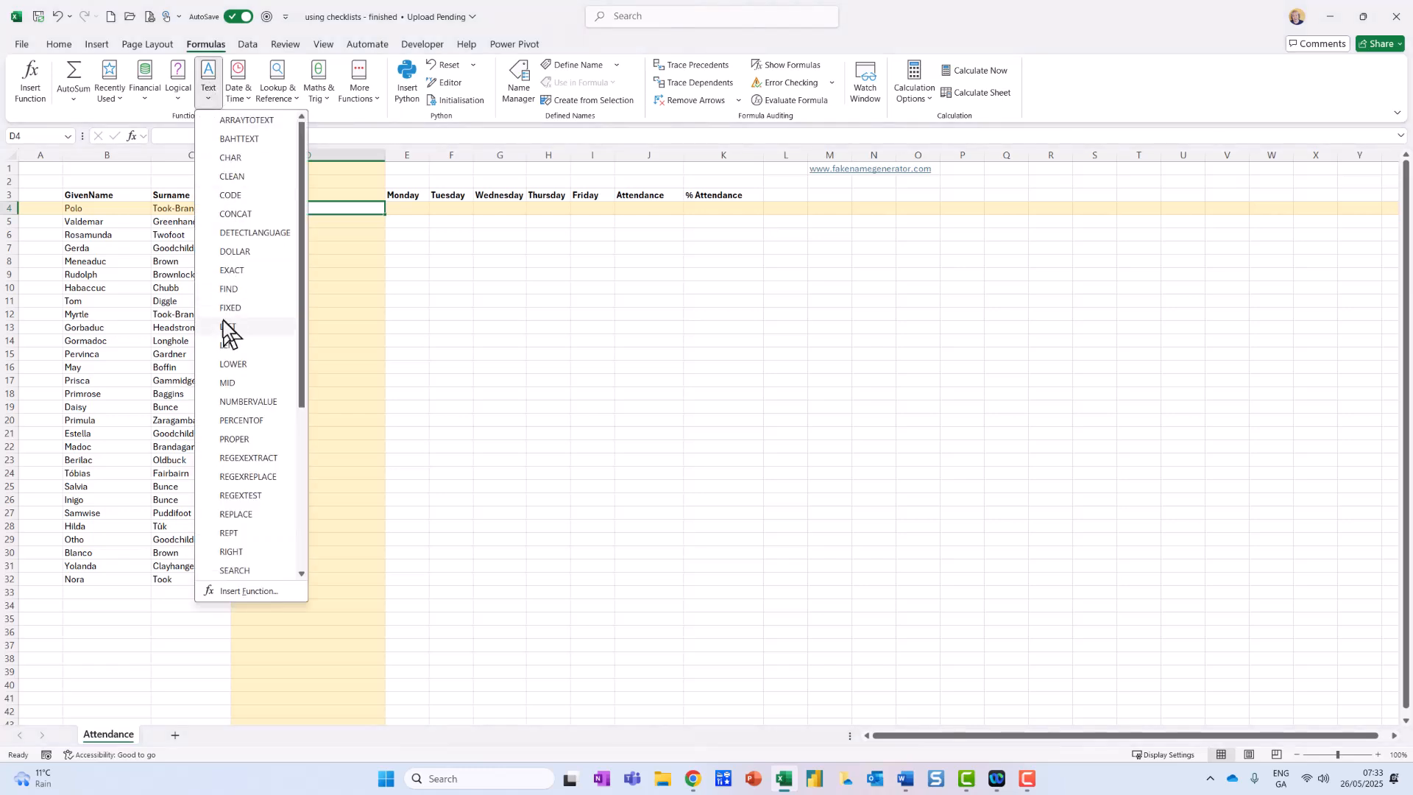
scroll(228, 333, "down", 5)
left_click(268, 529)
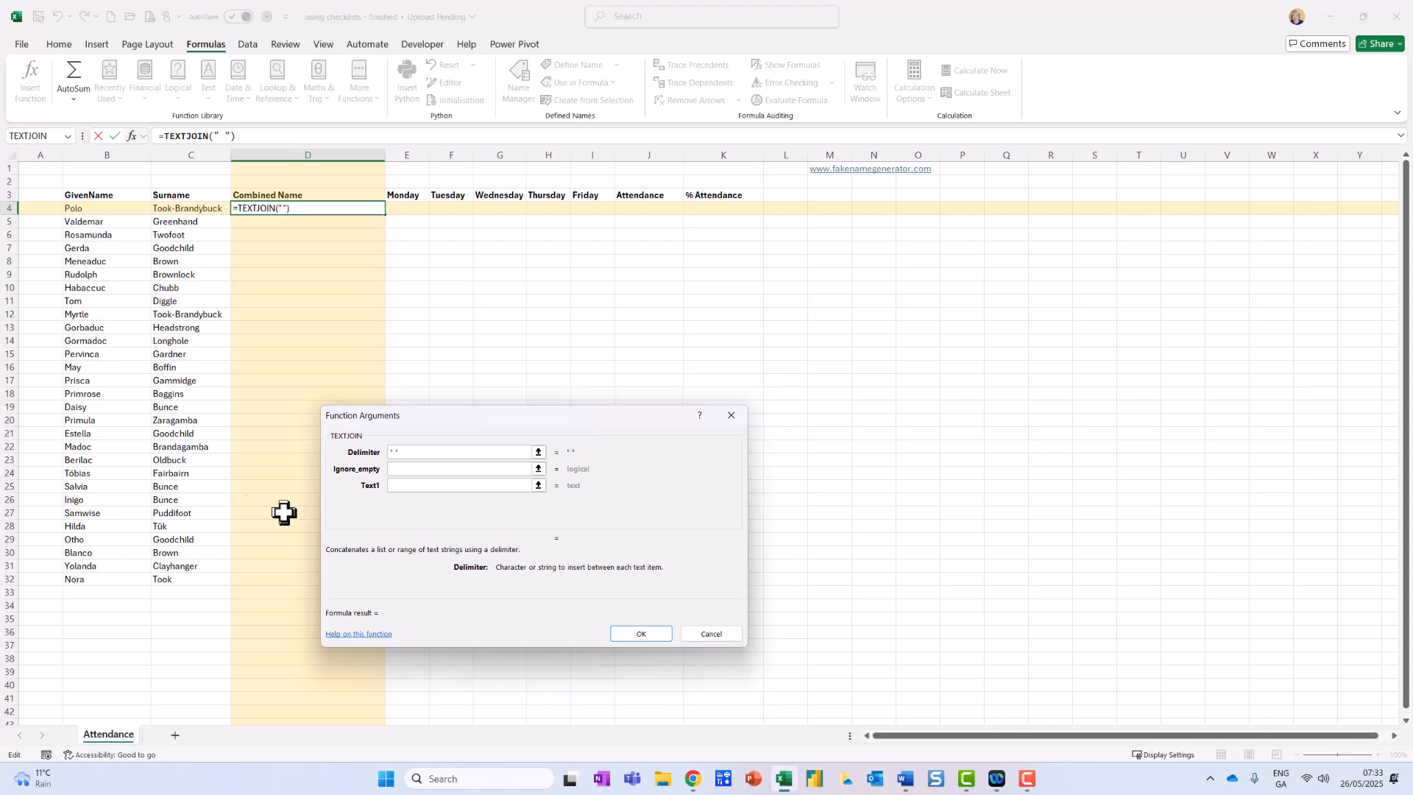
left_click(405, 468)
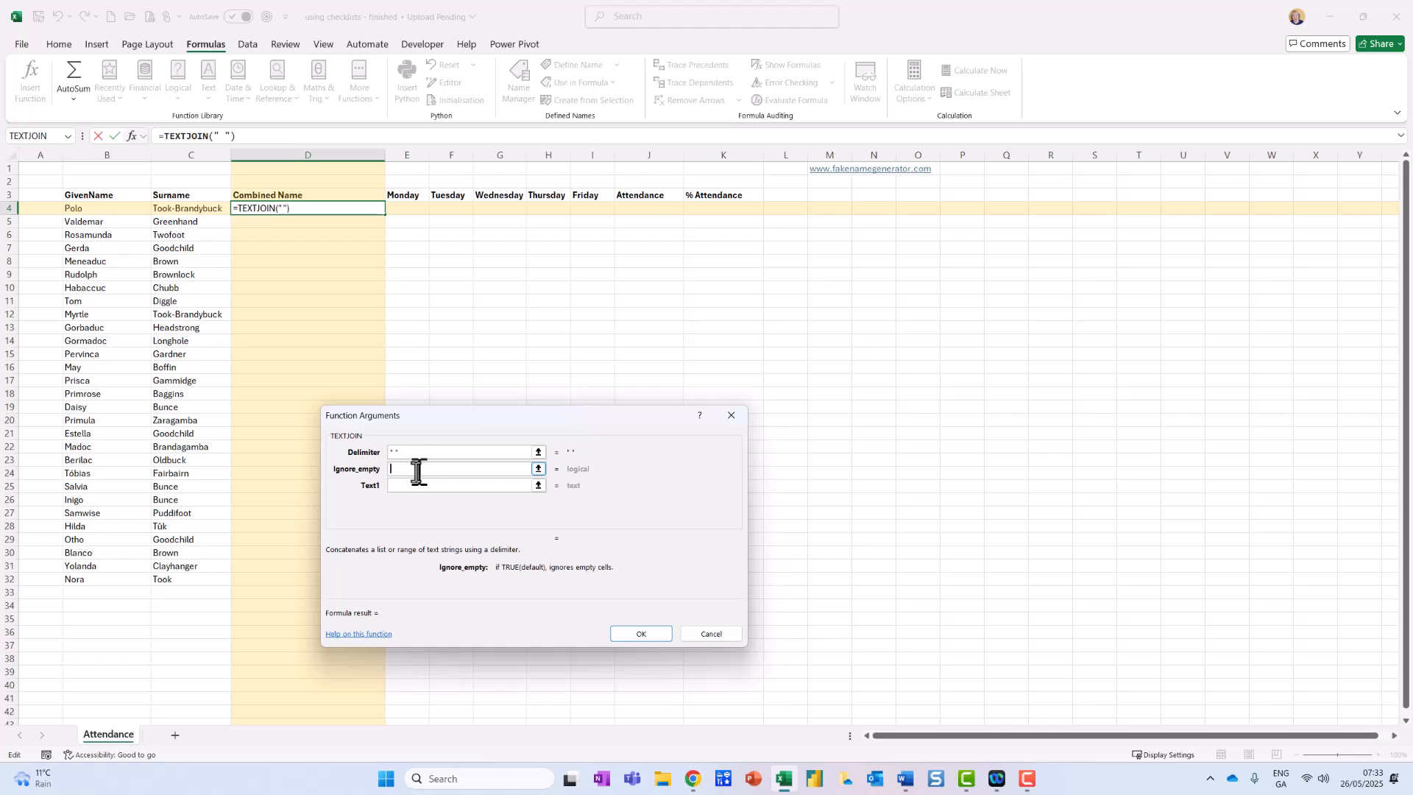
left_click(404, 486)
left_click(120, 212)
left_click(396, 502)
left_click(199, 214)
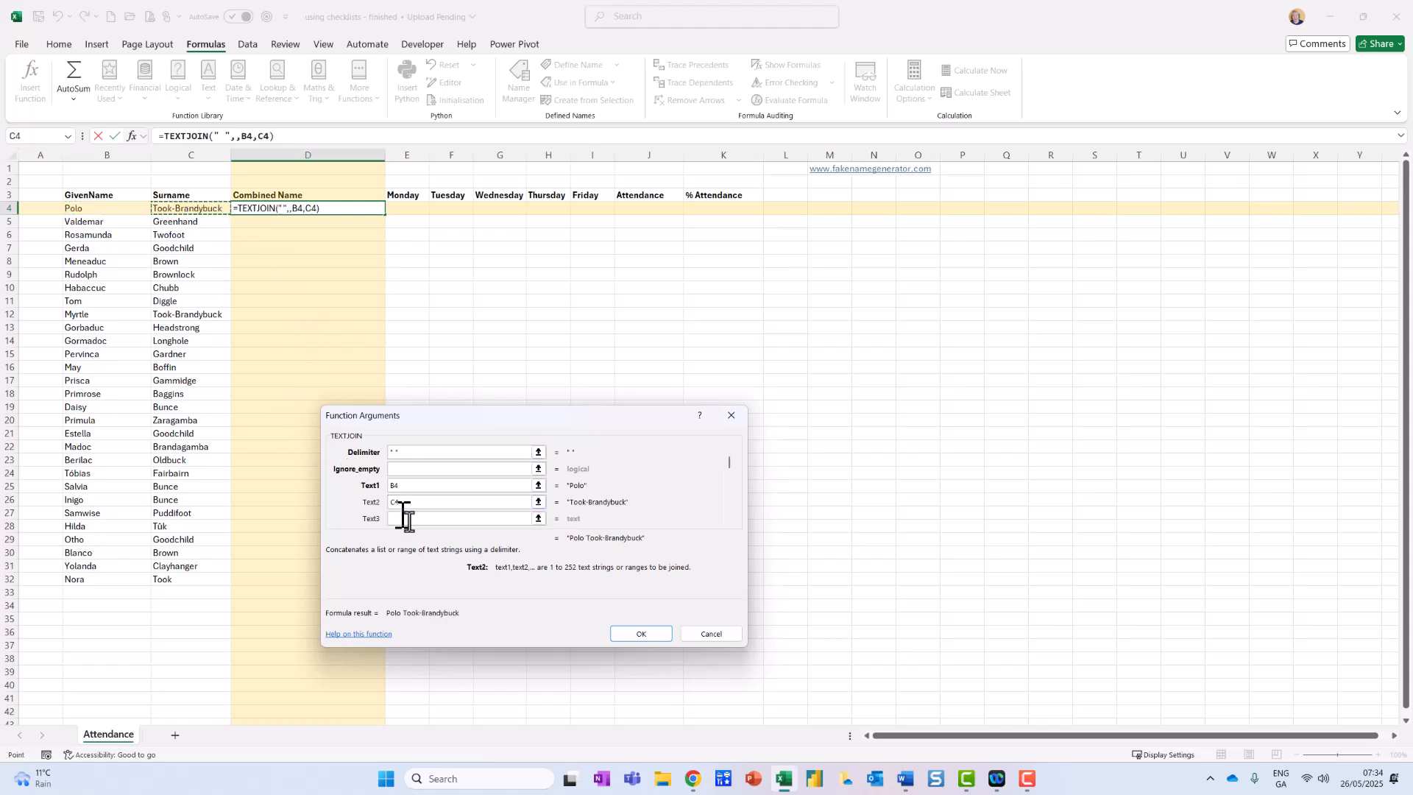
left_click(659, 637)
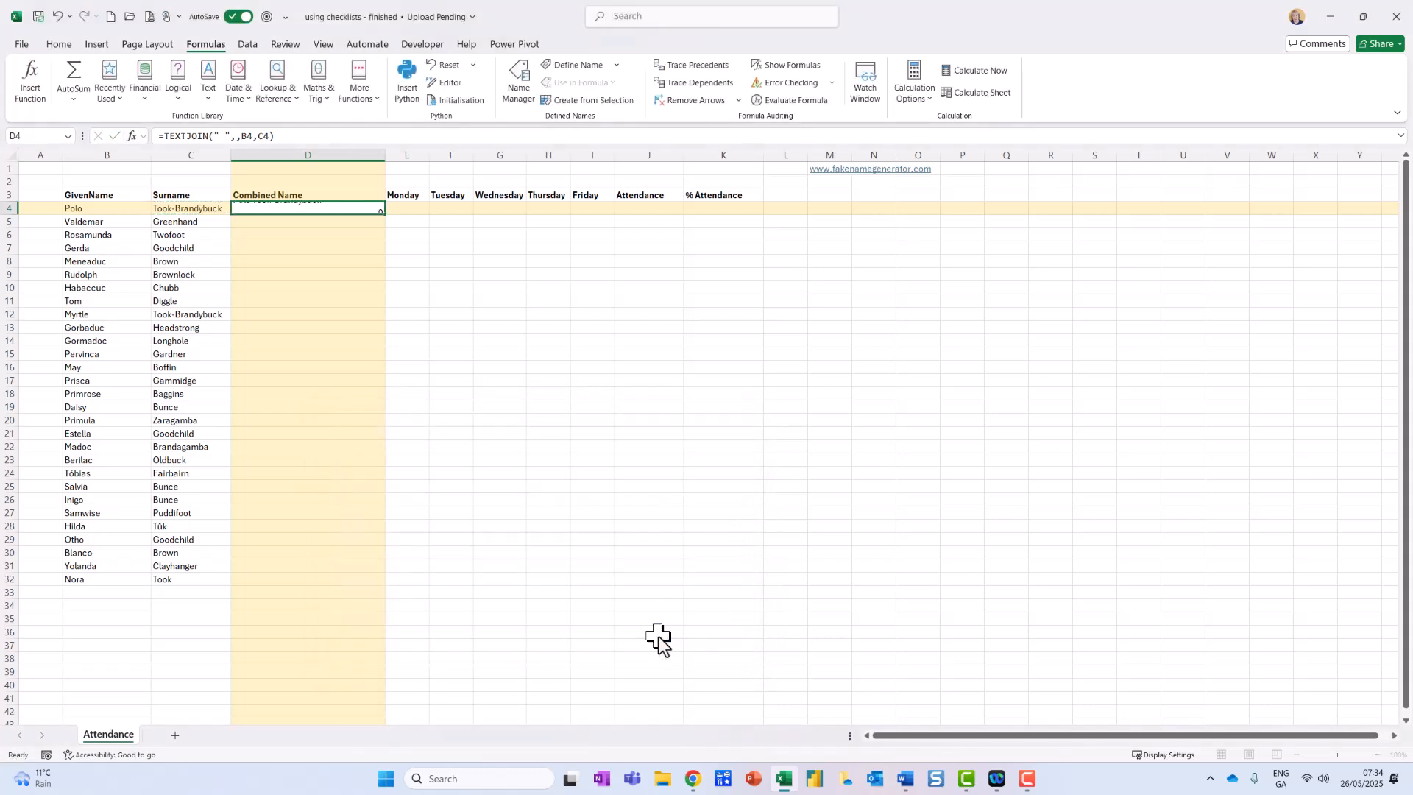
double_click(389, 214)
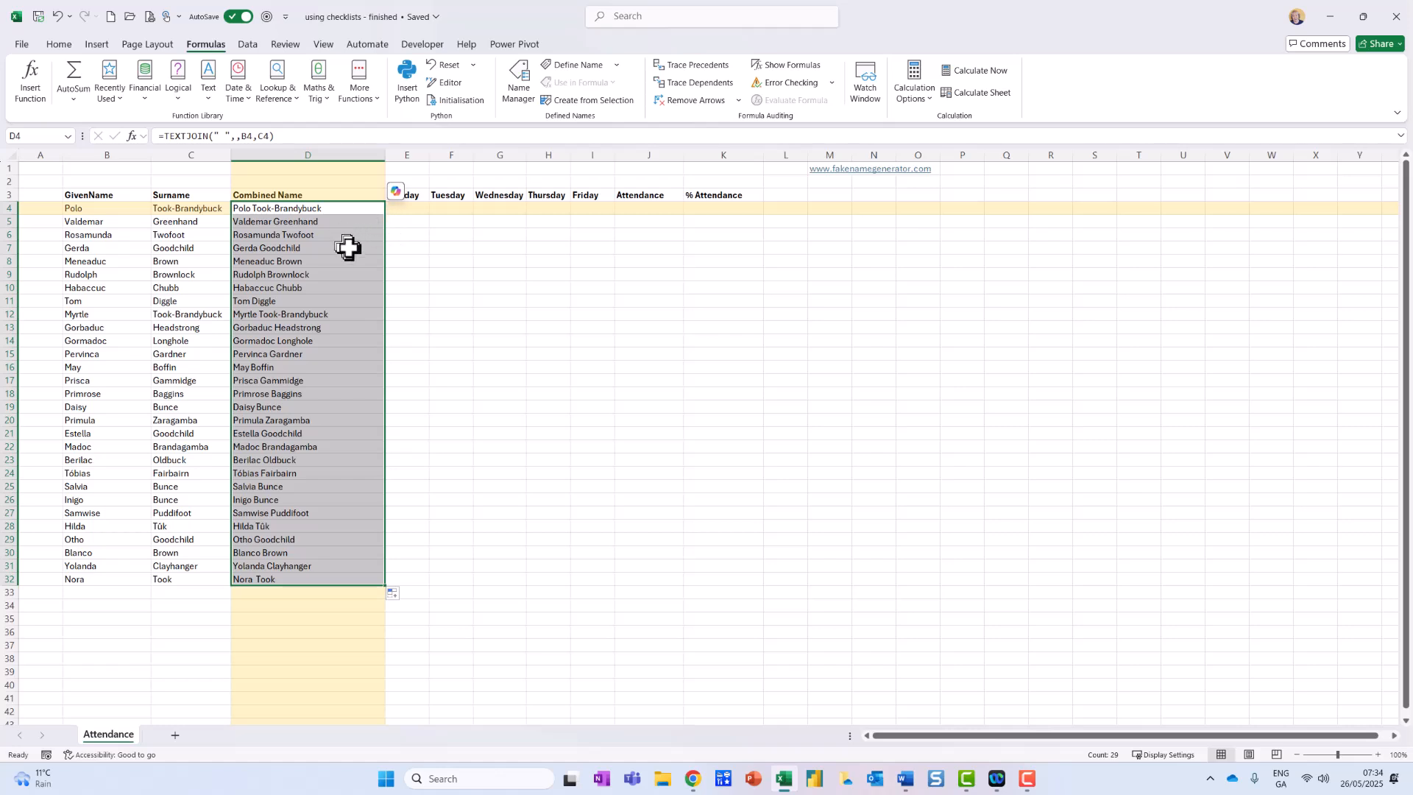
Insert checkboxes in the Monday to Friday cells E4:I32.
left_click(423, 213)
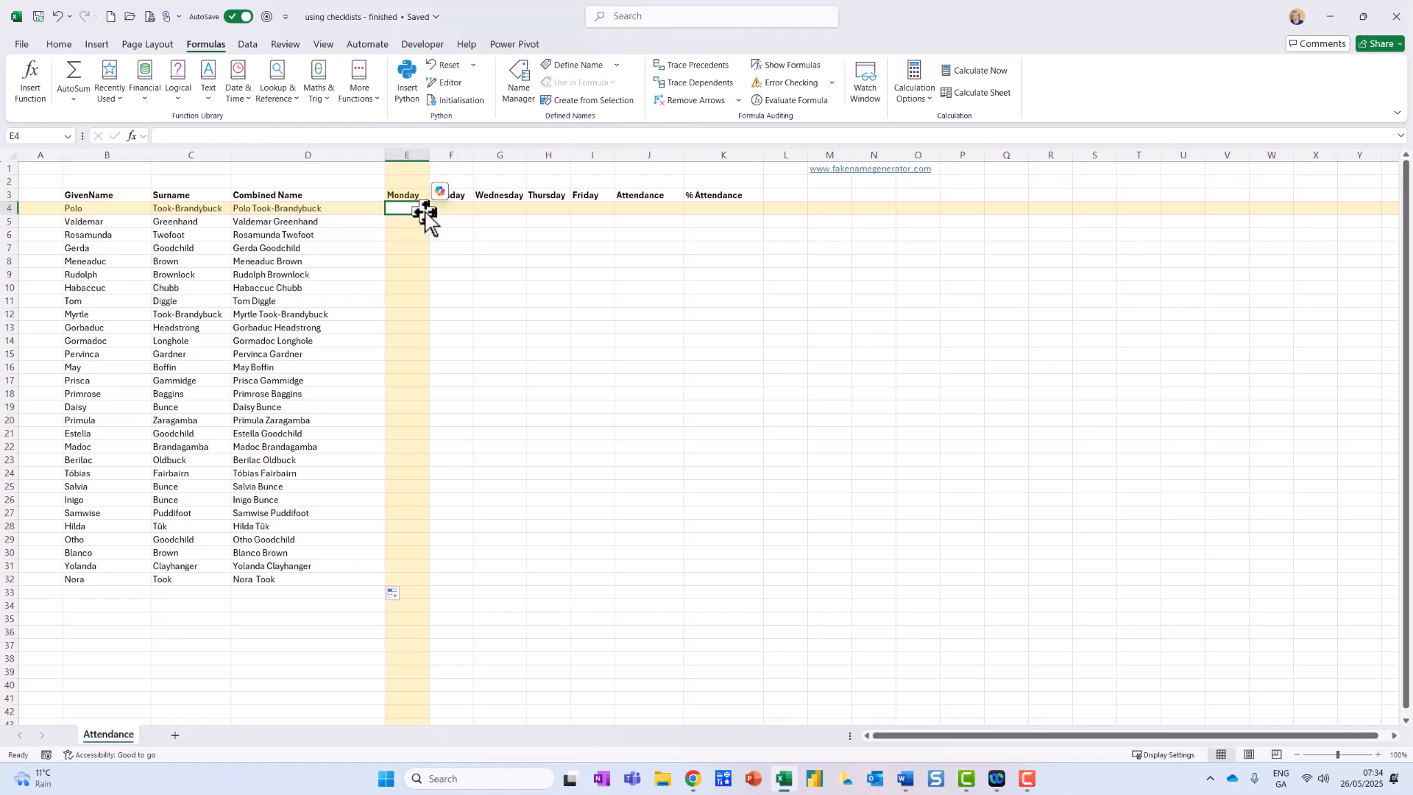
left_click_drag(413, 207, 591, 577)
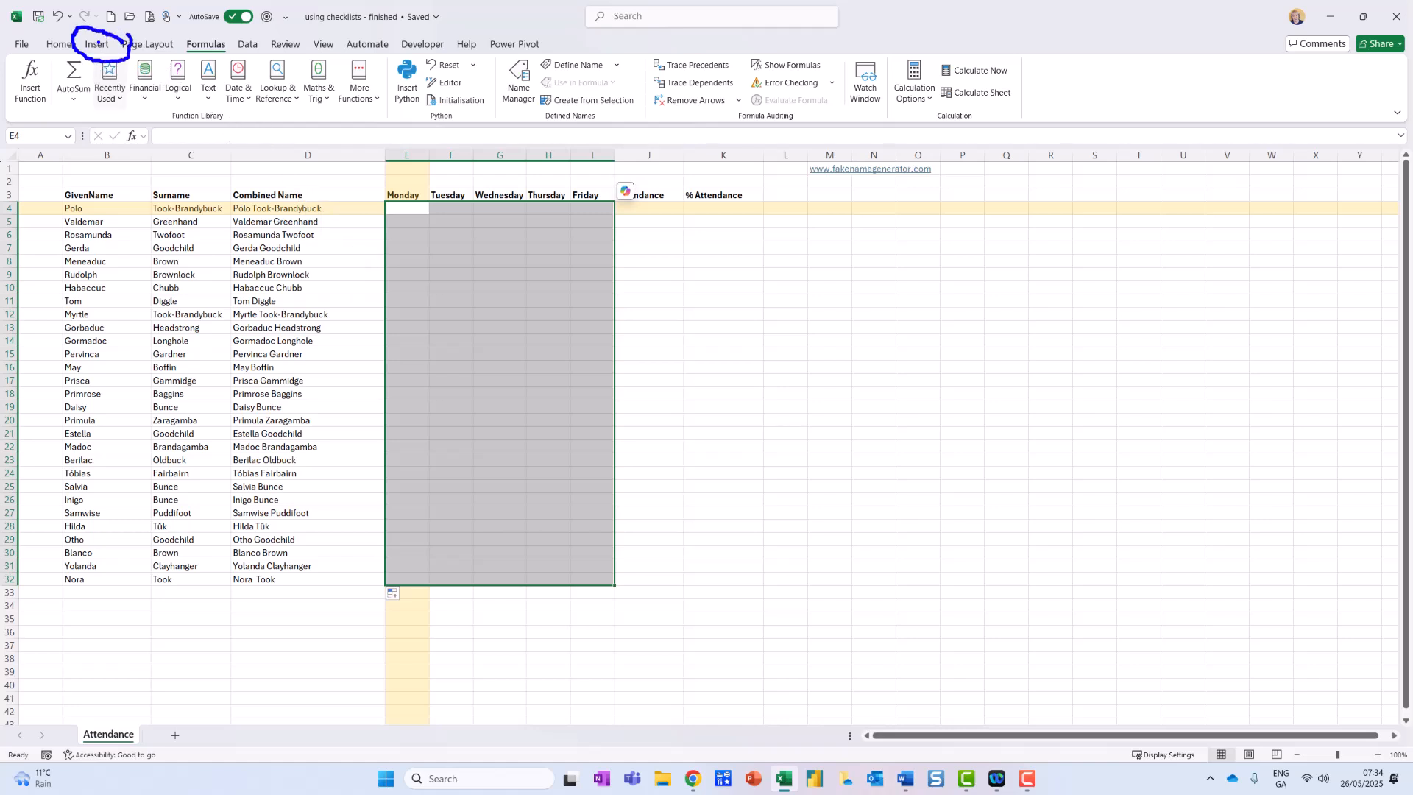
left_click(97, 44)
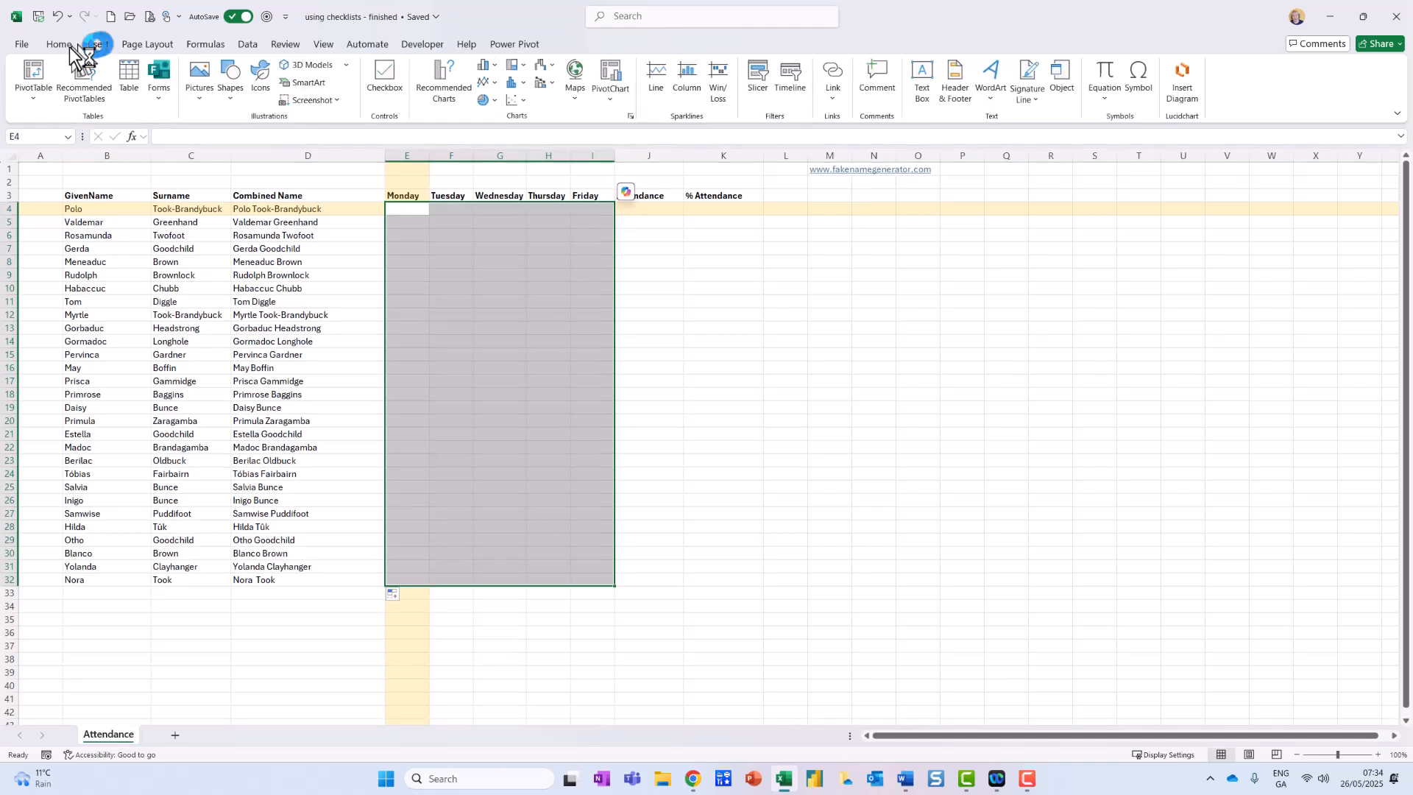
left_click(382, 82)
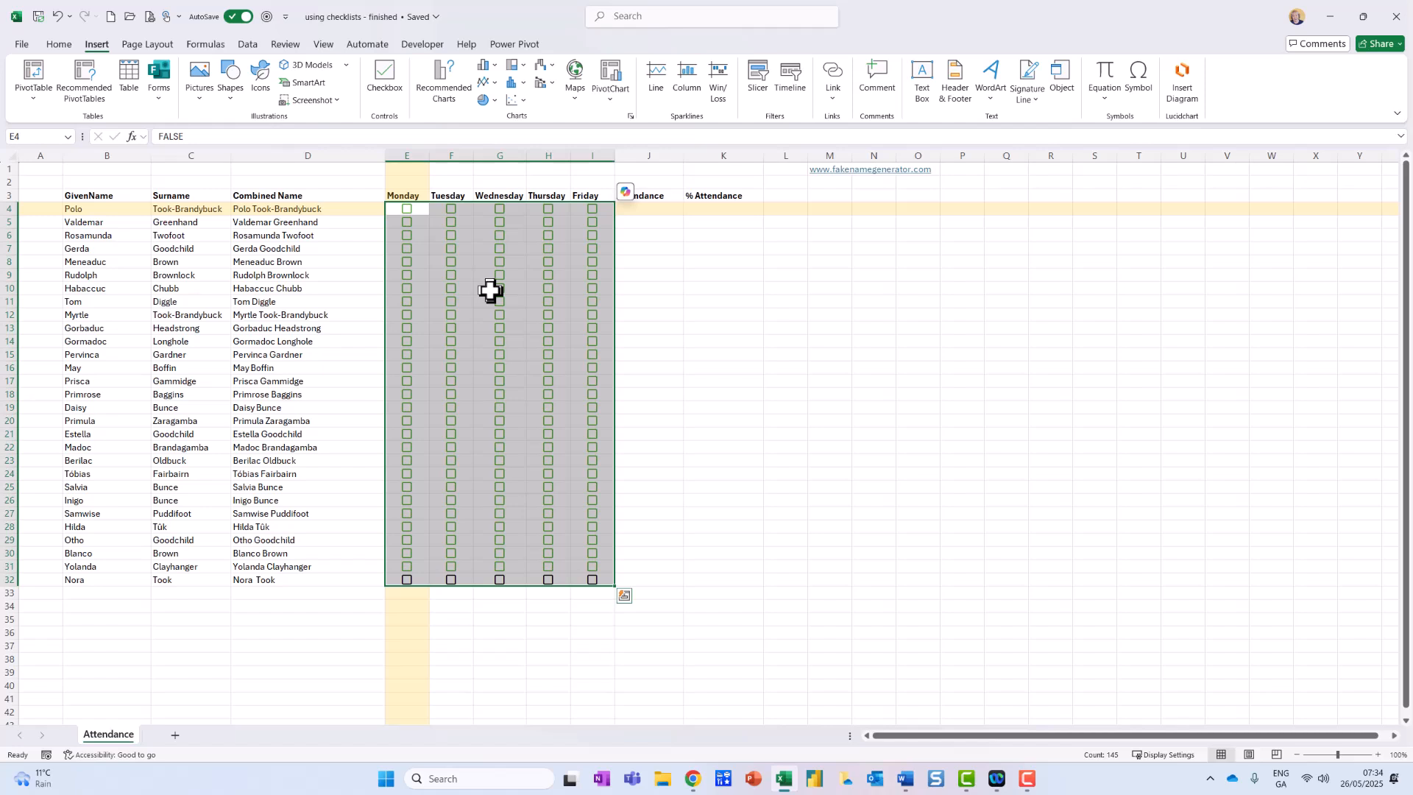
Set the font colour of the Monday to Friday checkboxes to the green Accent 6 theme colour.
left_click(60, 45)
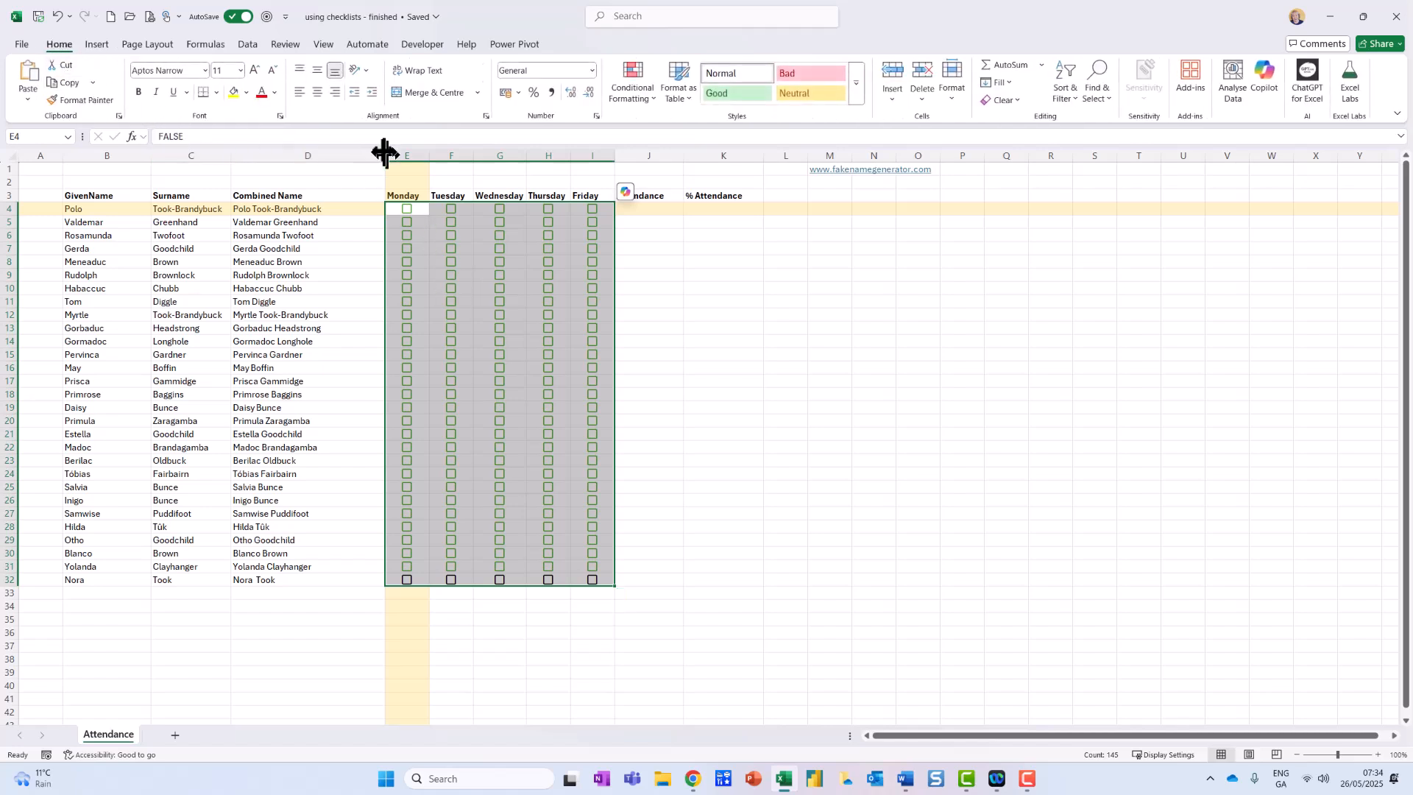
left_click(275, 92)
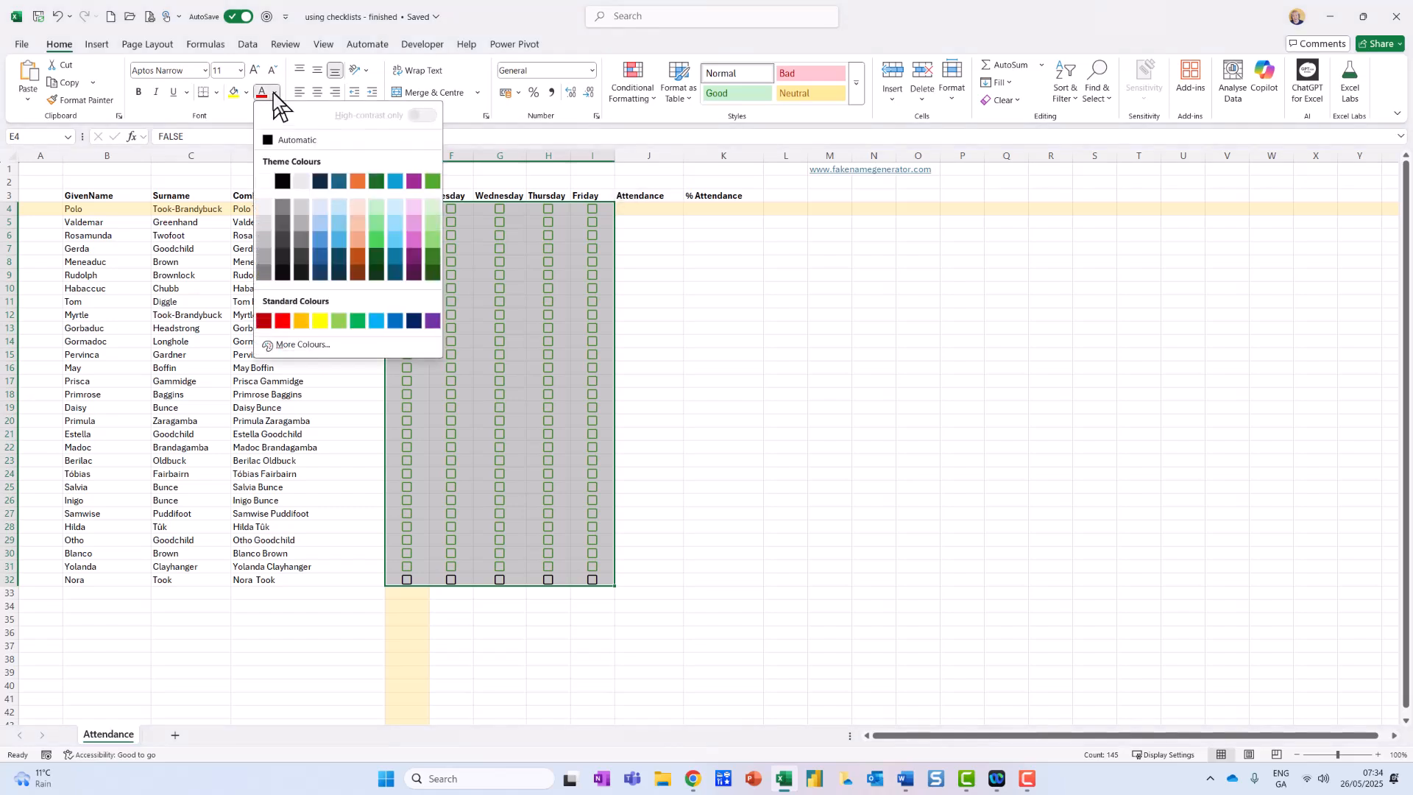
left_click(275, 92)
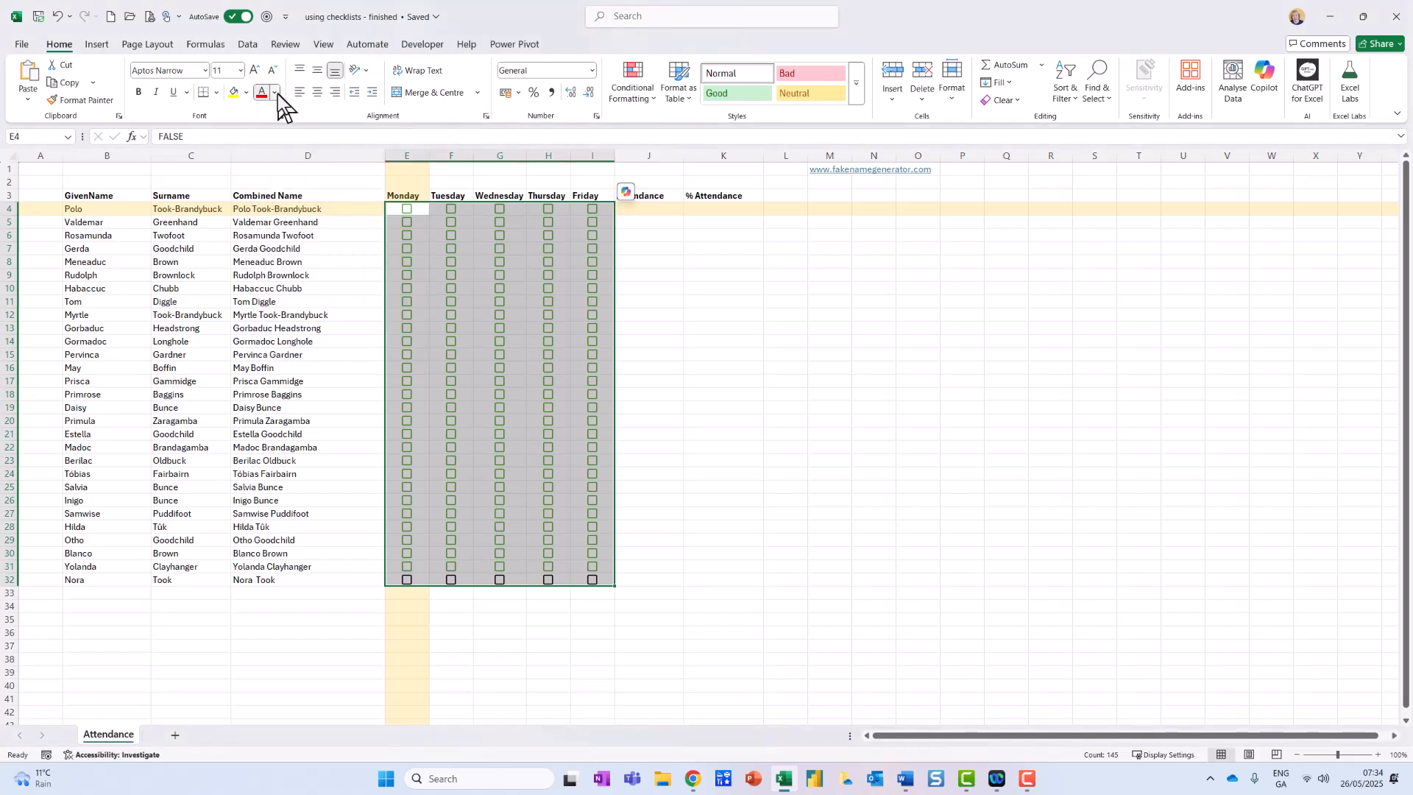
left_click(276, 93)
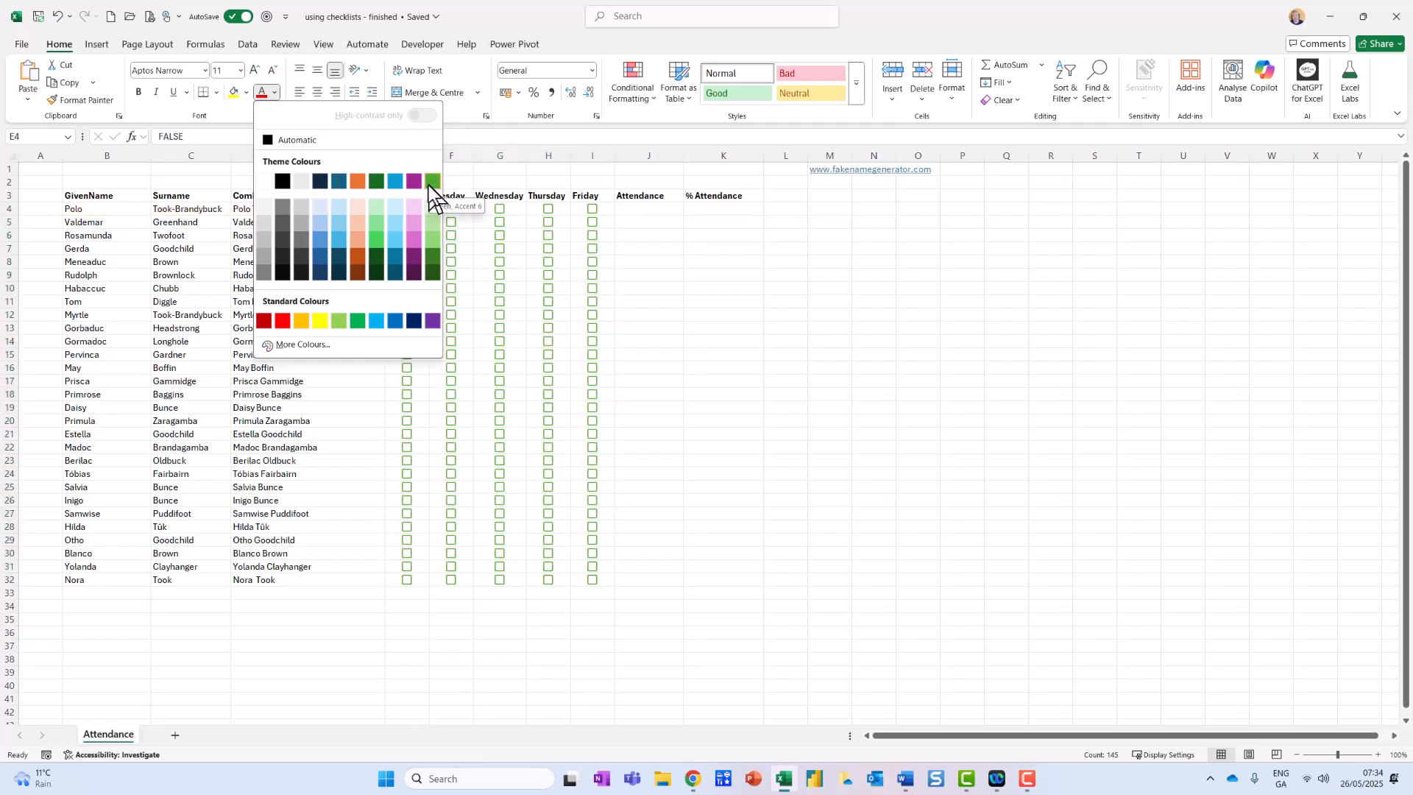
left_click(430, 183)
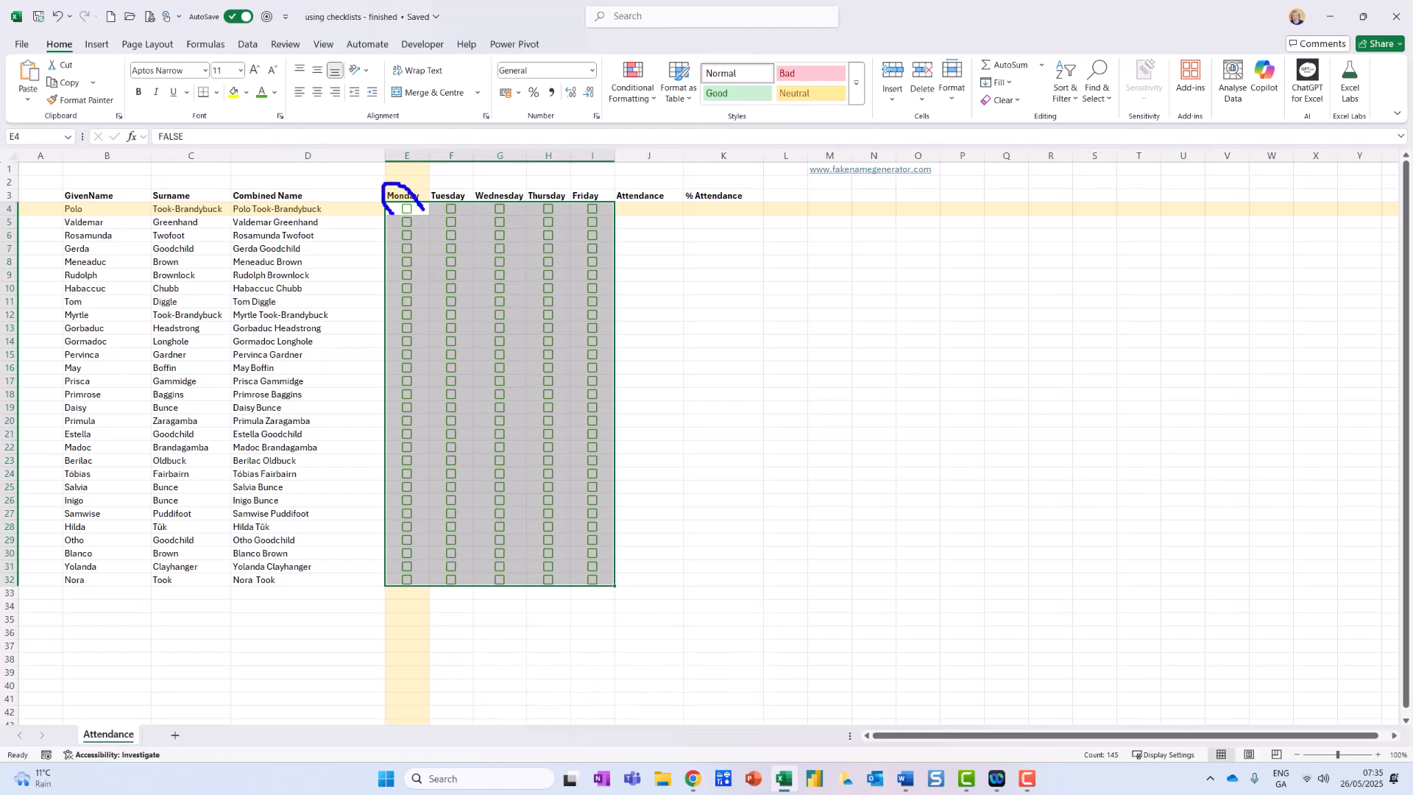
key("Escape")
left_click(408, 211)
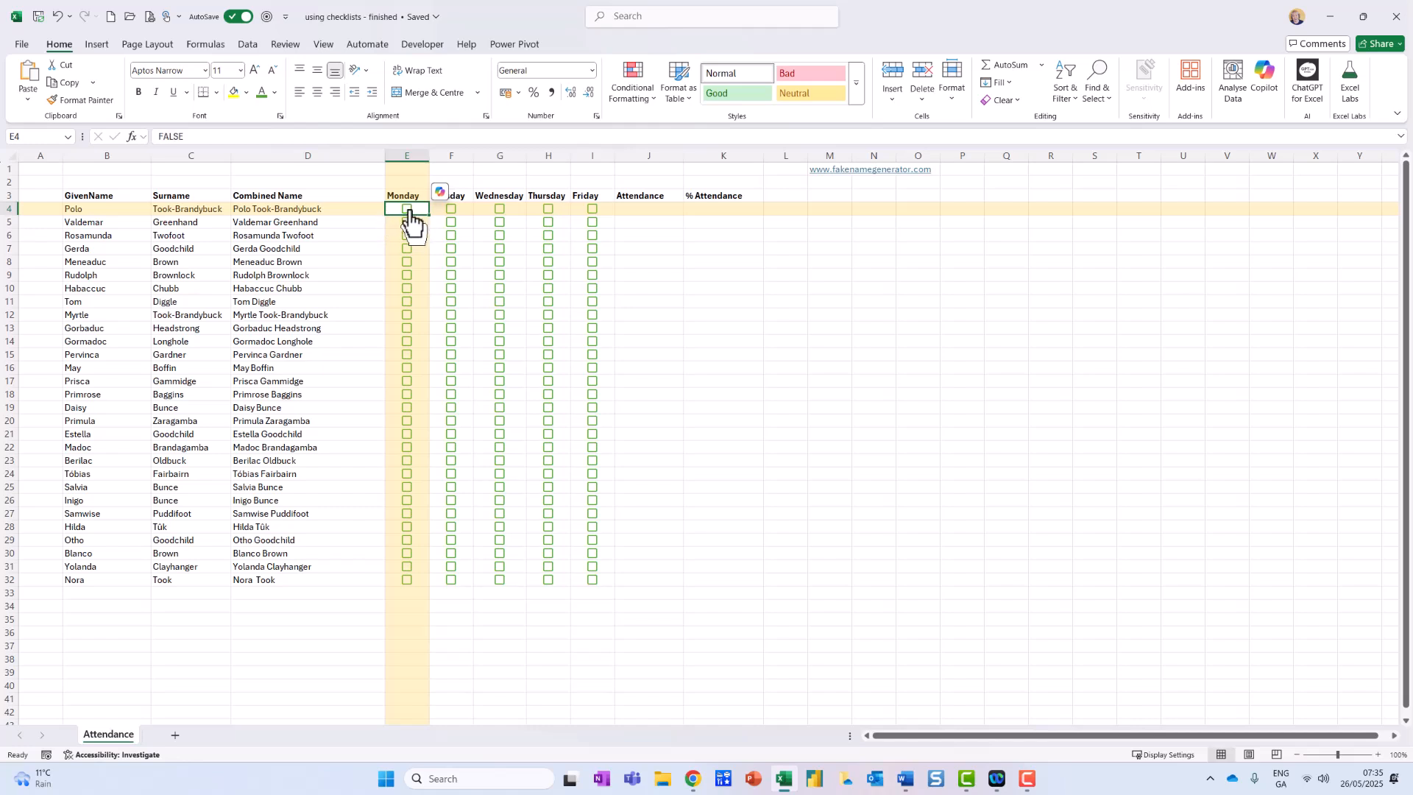
Build a COUNTIFS formula in Attendance cell J4 with criteria range E4:I4 and criterion TRUE.
left_click(641, 213)
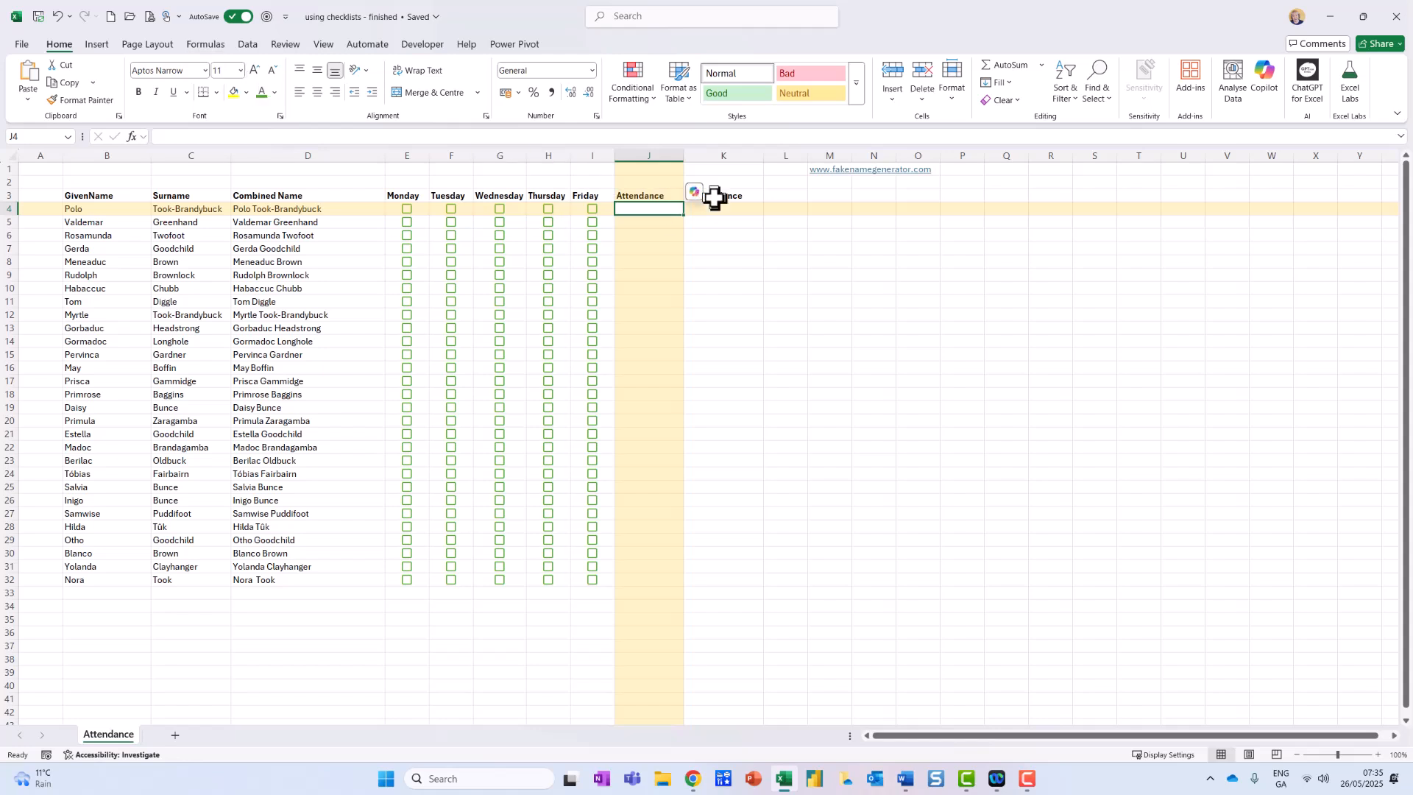
type("=countifs")
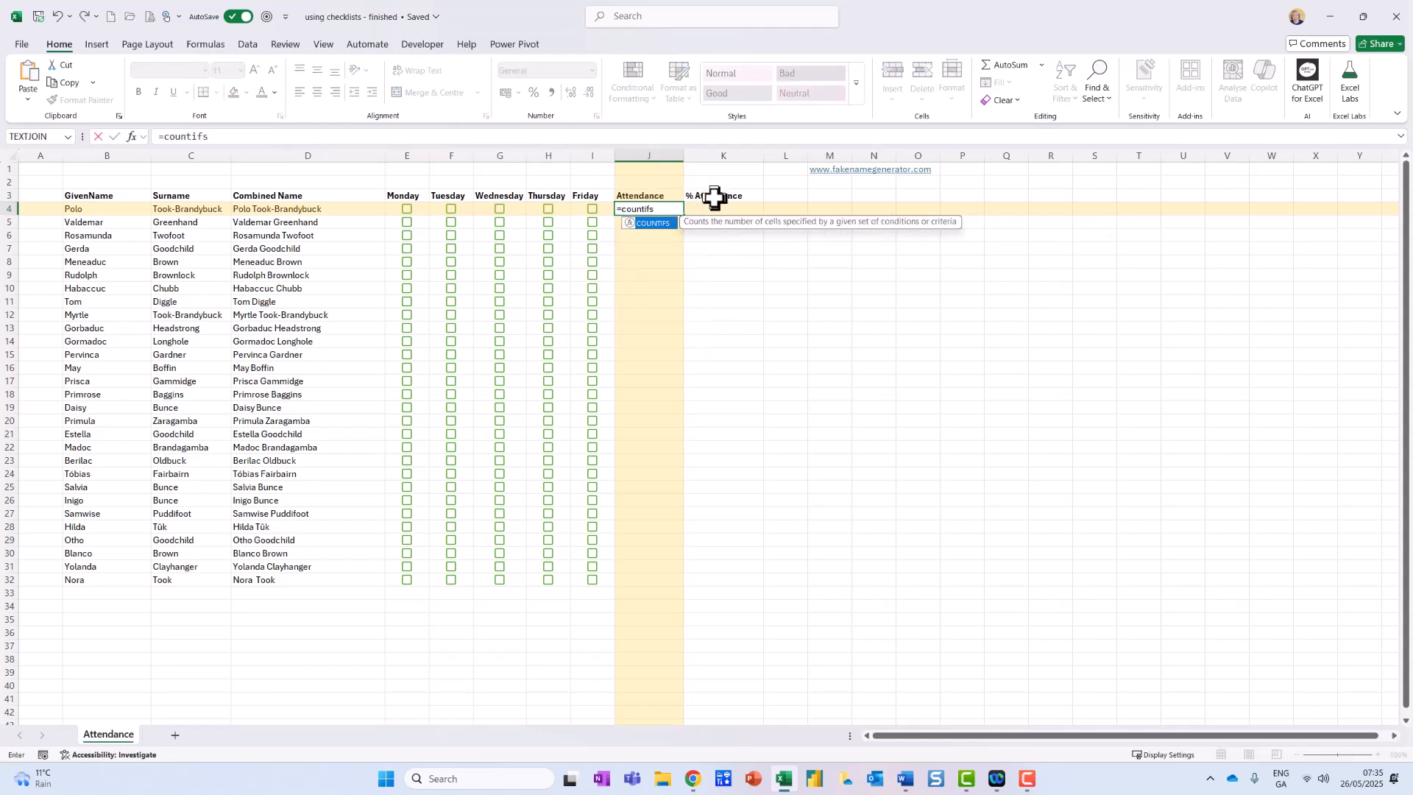
left_click(650, 217)
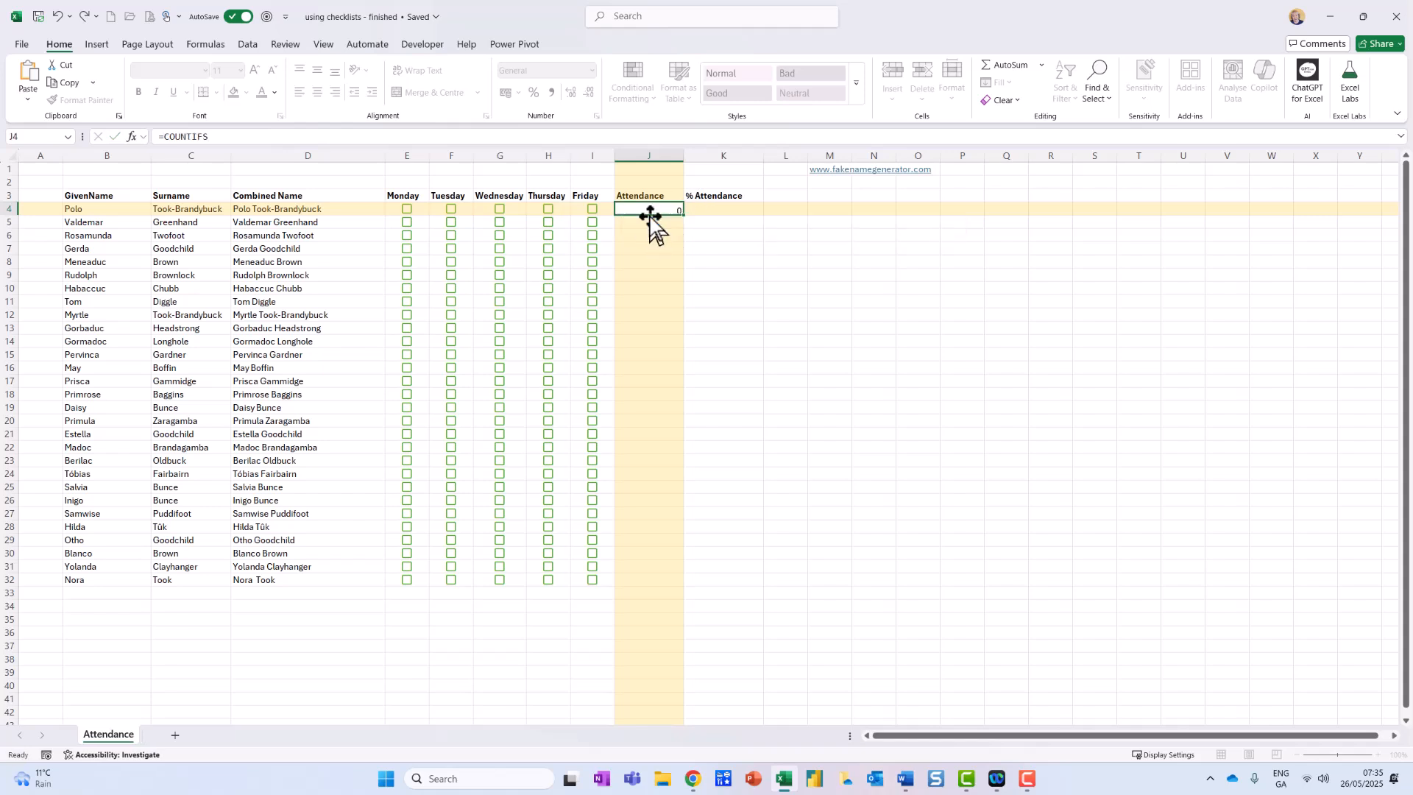
left_click(131, 136)
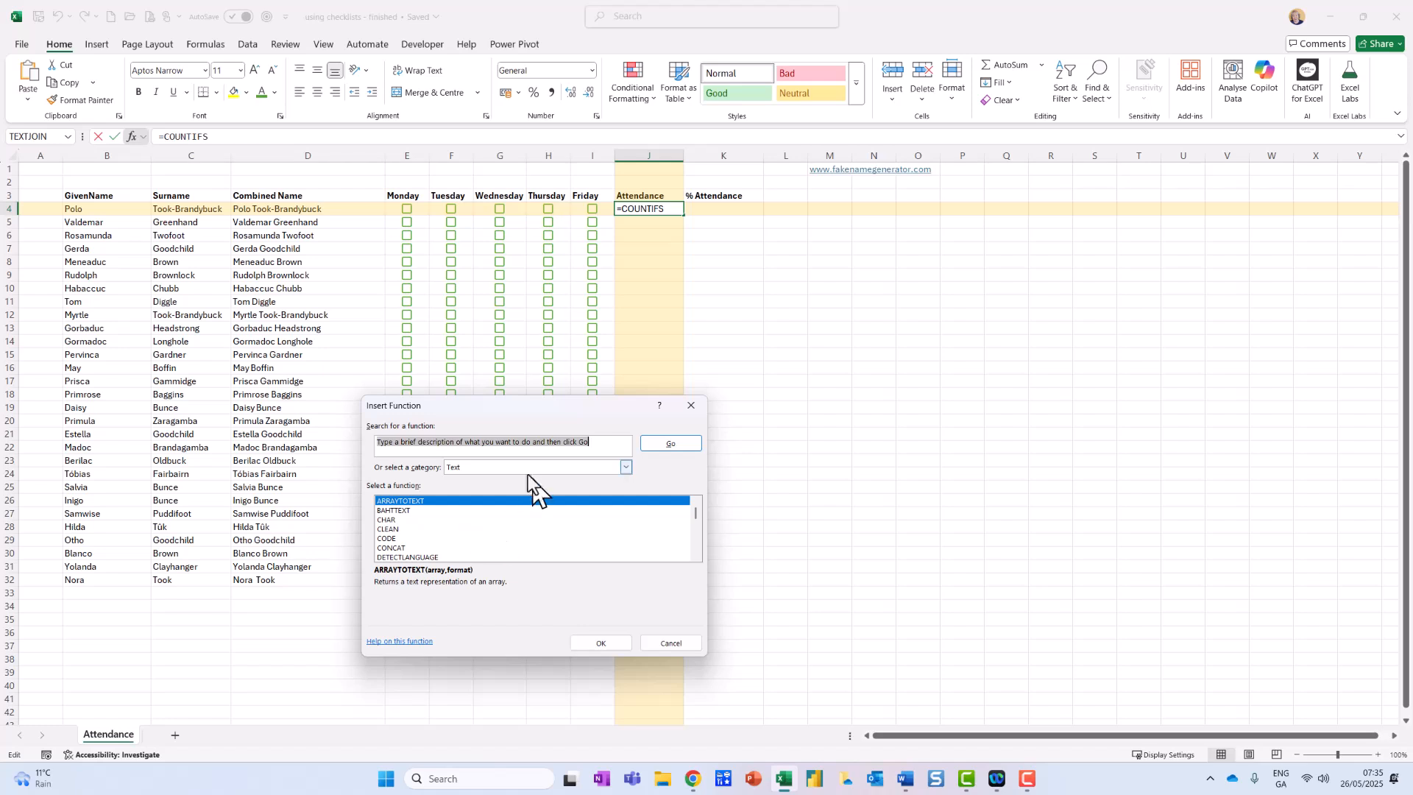
type("countifs")
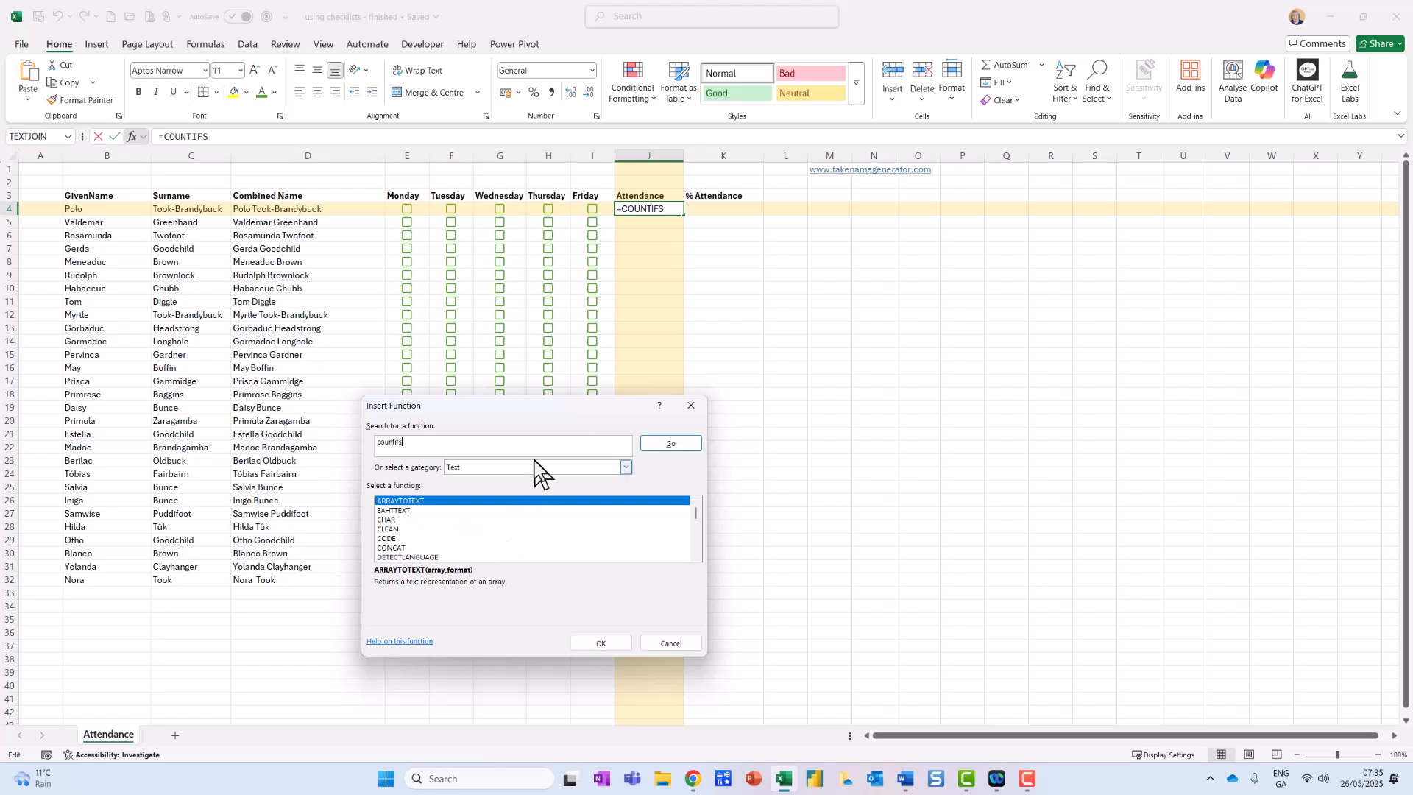
left_click(681, 444)
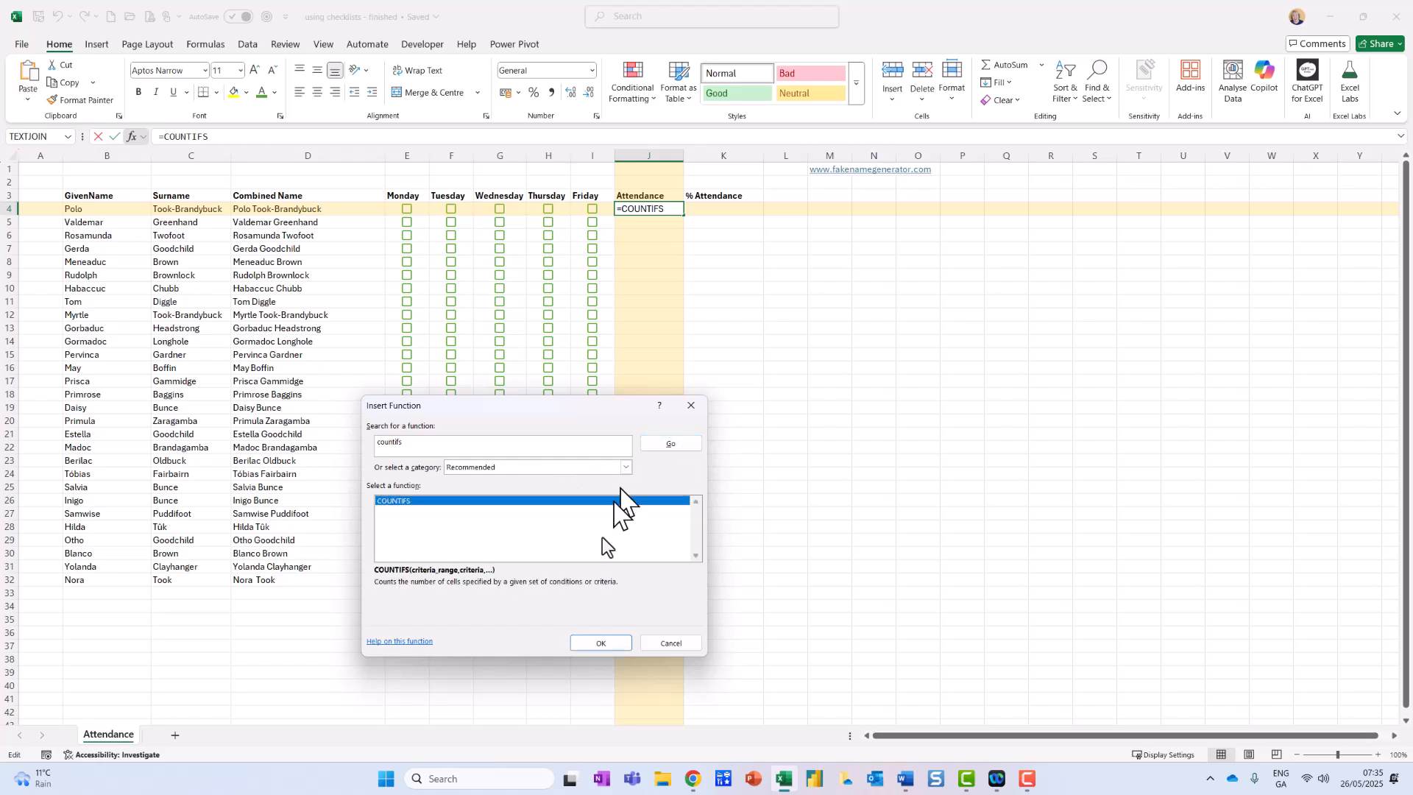
left_click(606, 641)
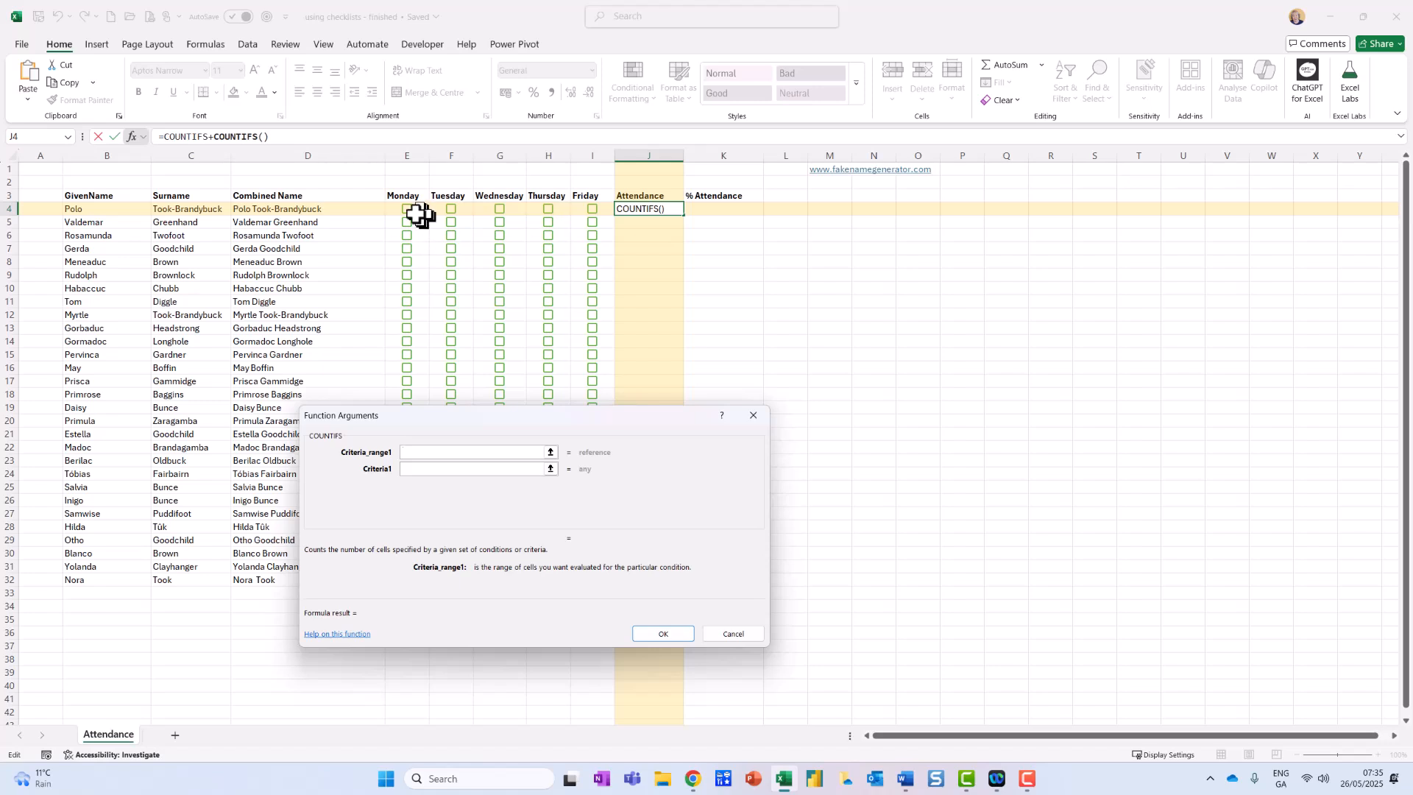
left_click_drag(404, 206, 593, 207)
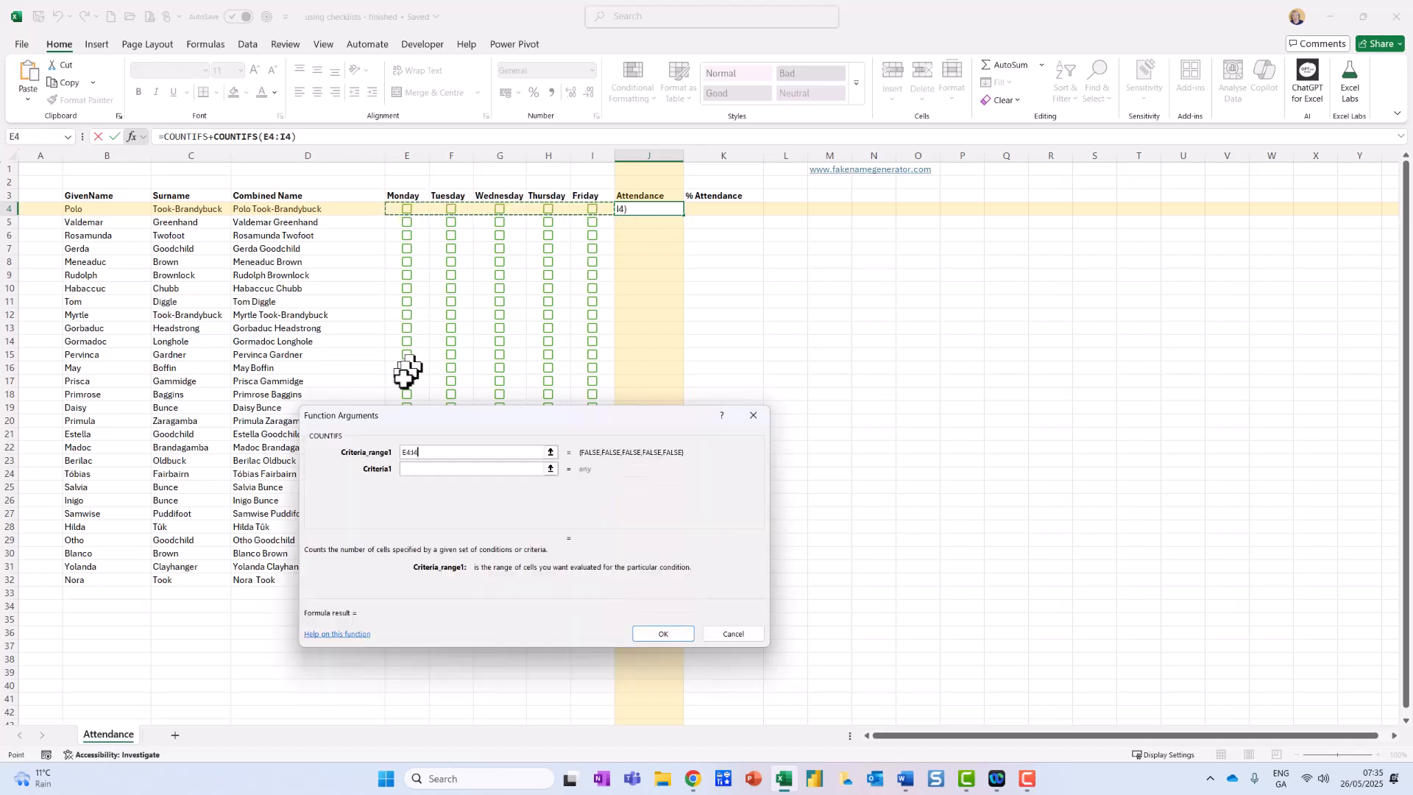
left_click(423, 468)
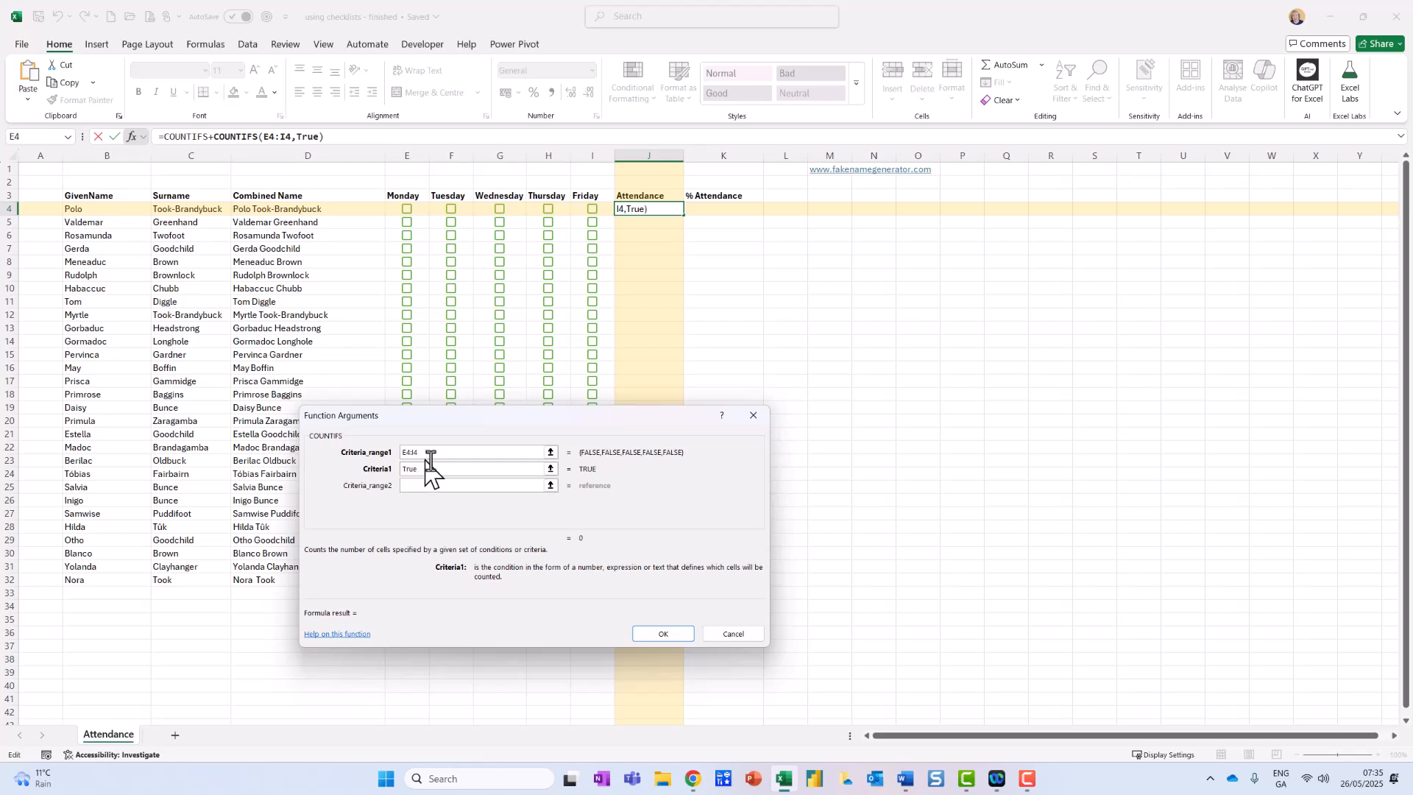
left_click(663, 634)
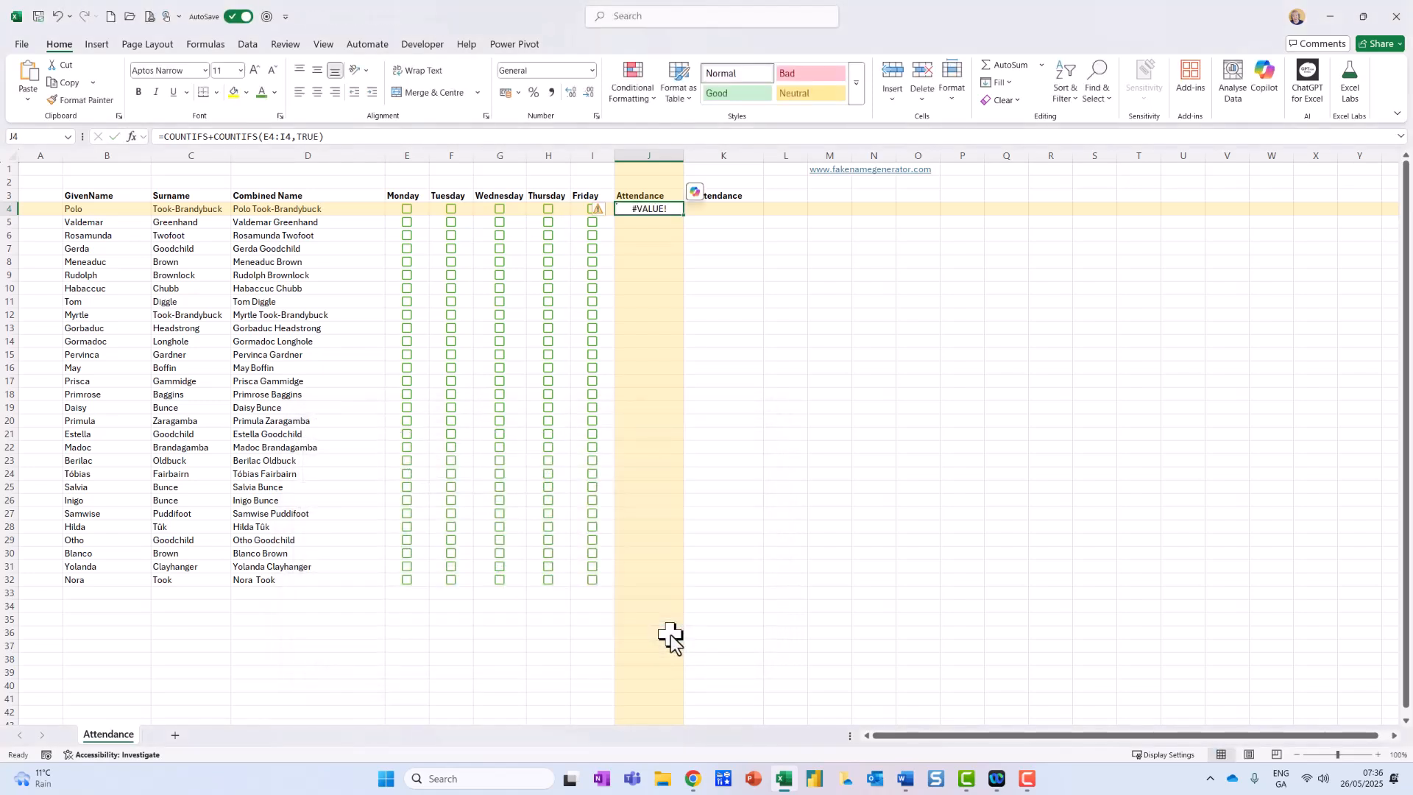
Remove the duplicate function name from the J4 formula so it reads =COUNTIFS(E4:I4,TRUE).
left_click(208, 136)
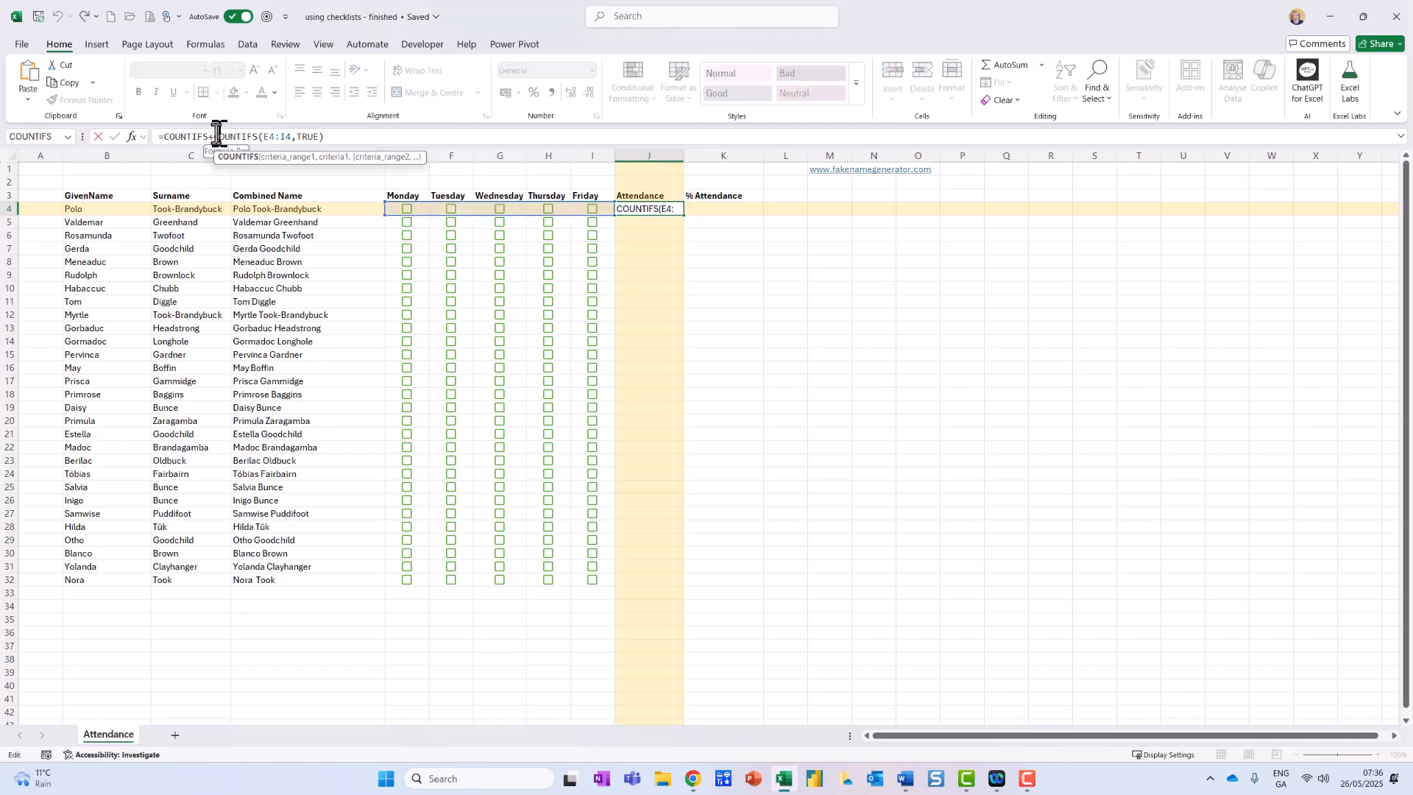
key("BackSpace")
key("BackSpace")
key("BackSpace")
key("BackSpace")
key("BackSpace")
key("BackSpace")
key("BackSpace")
key("BackSpace")
key("BackSpace")
key("BackSpace")
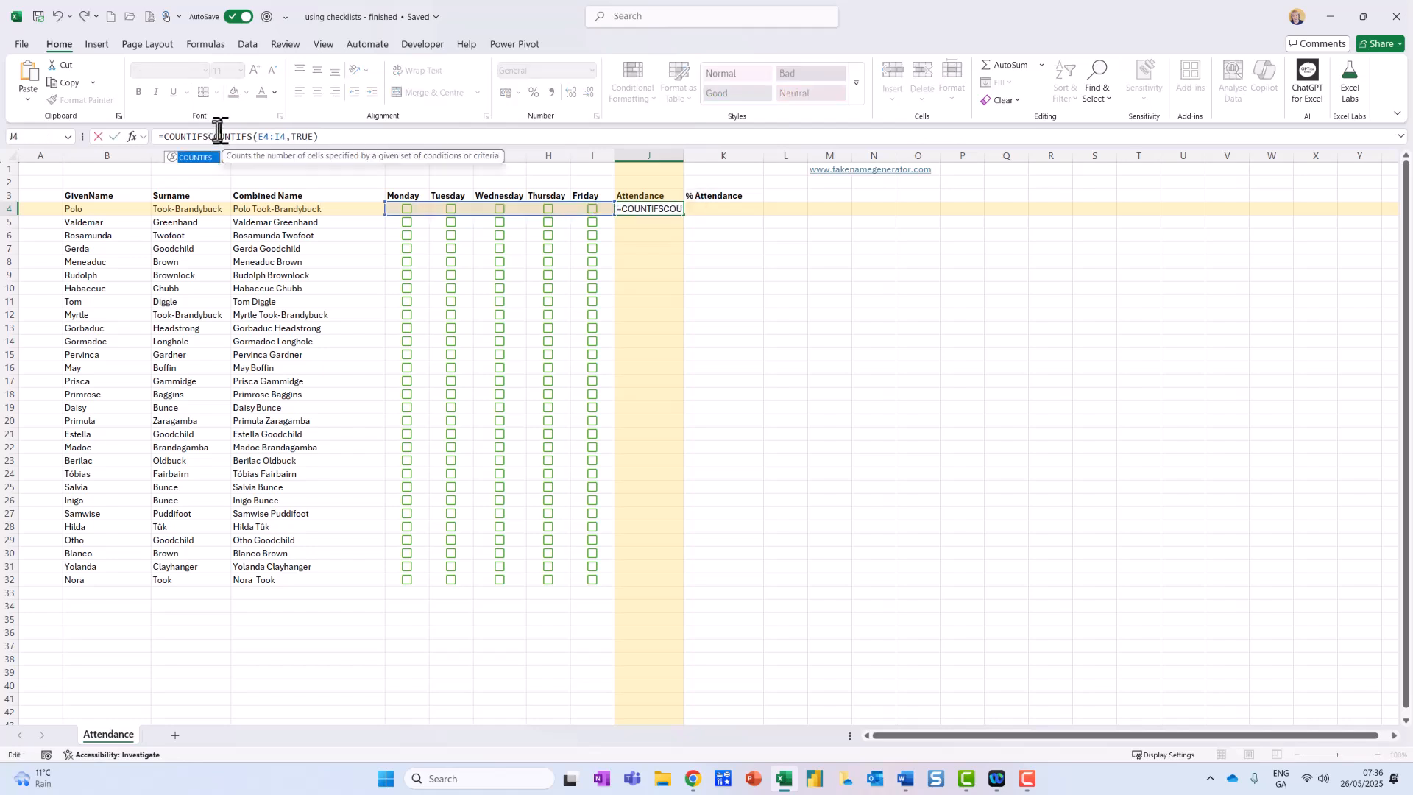
type("=")
key("Return")
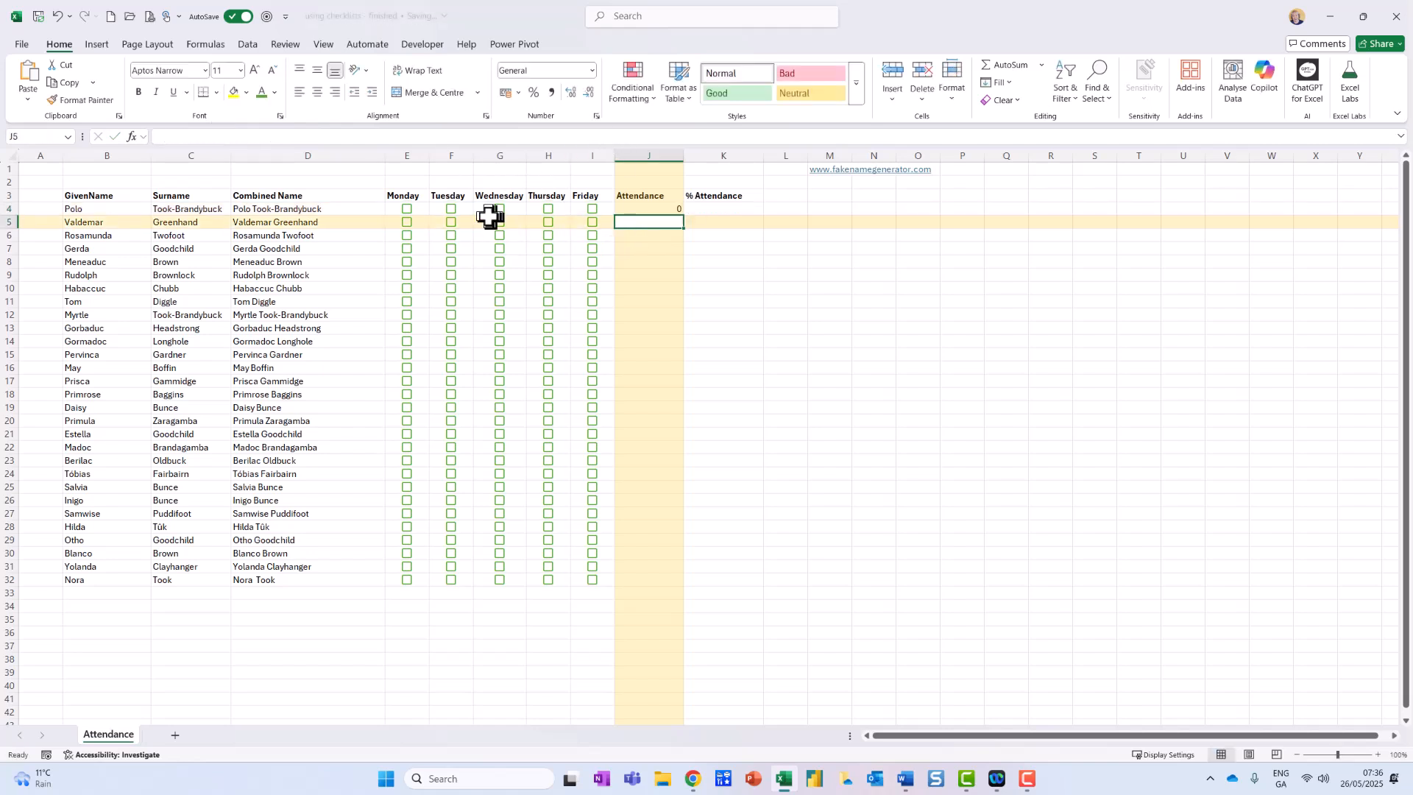
Toggle the row 4 Monday checkbox on and off, and fill the J4 attendance formula down to row 32.
left_click(407, 210)
left_click(407, 211)
left_click(673, 208)
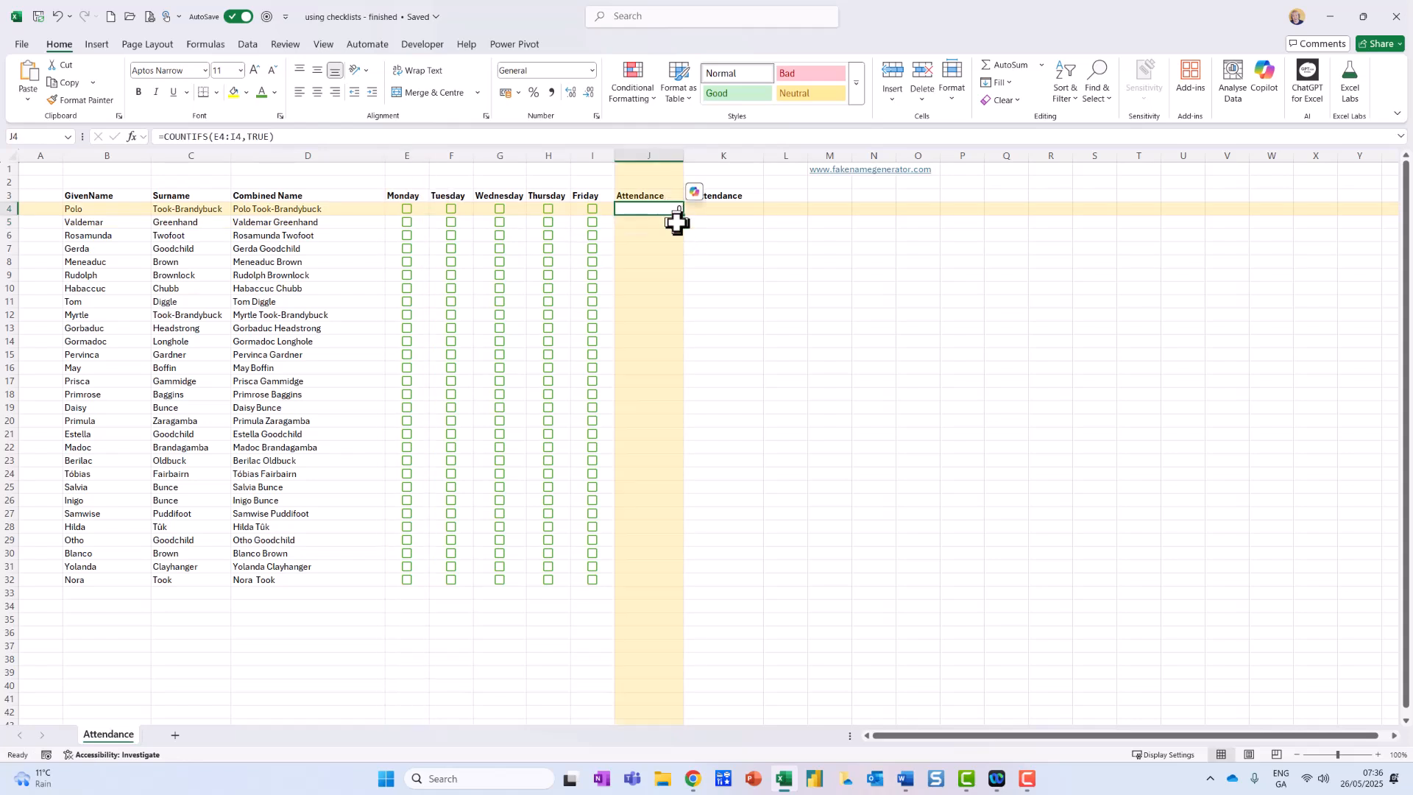
double_click(682, 215)
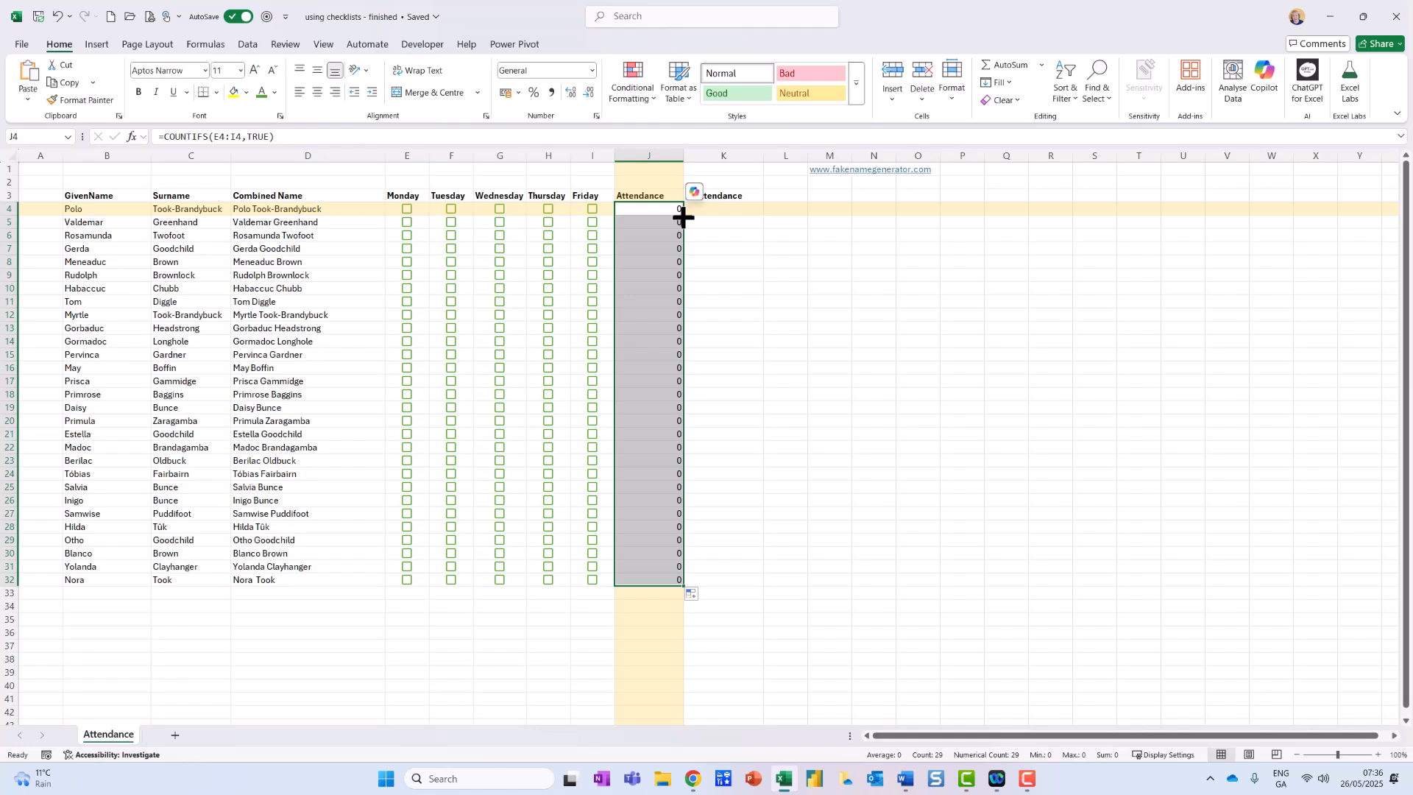
Tick the Wednesday checkboxes in rows 4, 7, 14, 20 and 25, plus the Tuesday checkbox in row 25.
left_click(500, 210)
left_click(500, 251)
left_click(464, 303)
left_click(500, 342)
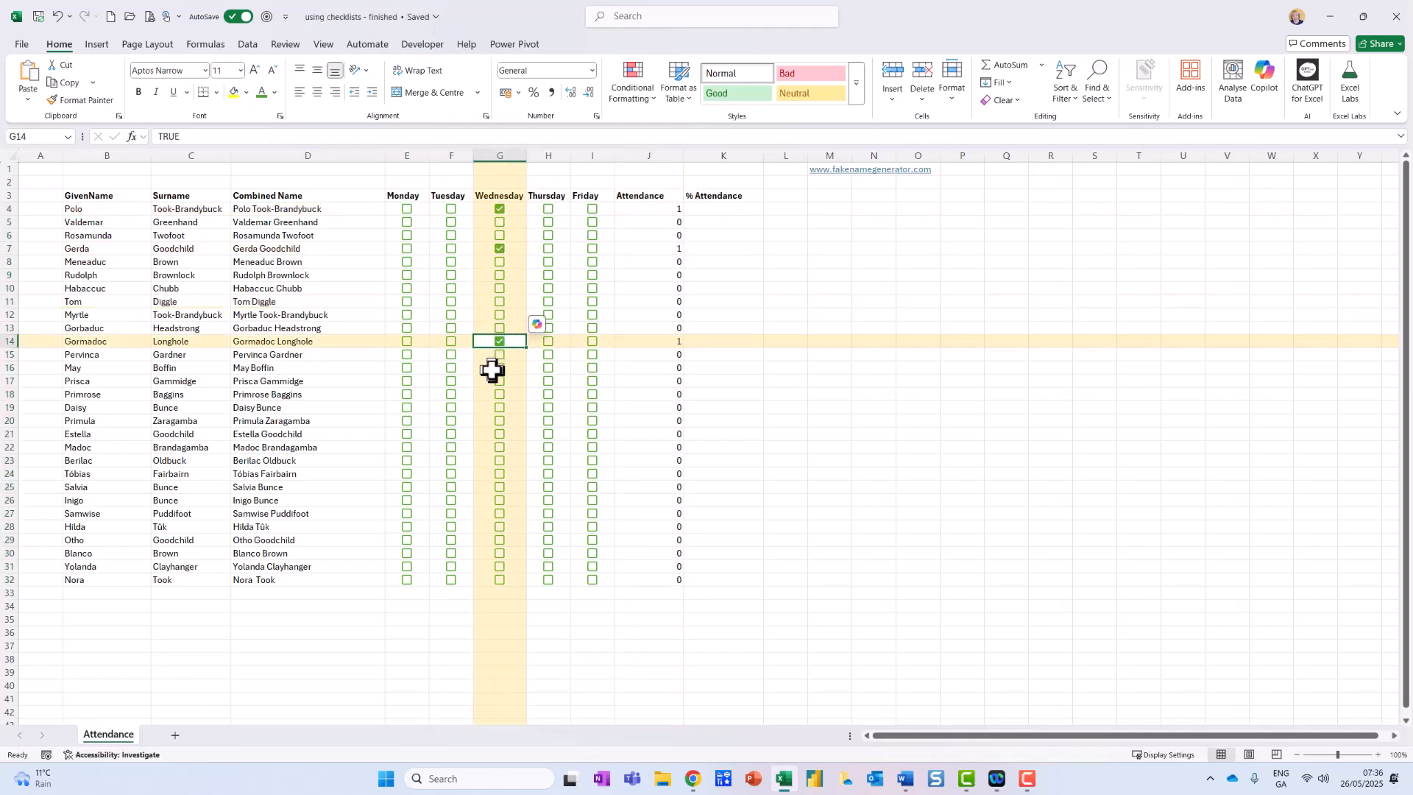
left_click(462, 395)
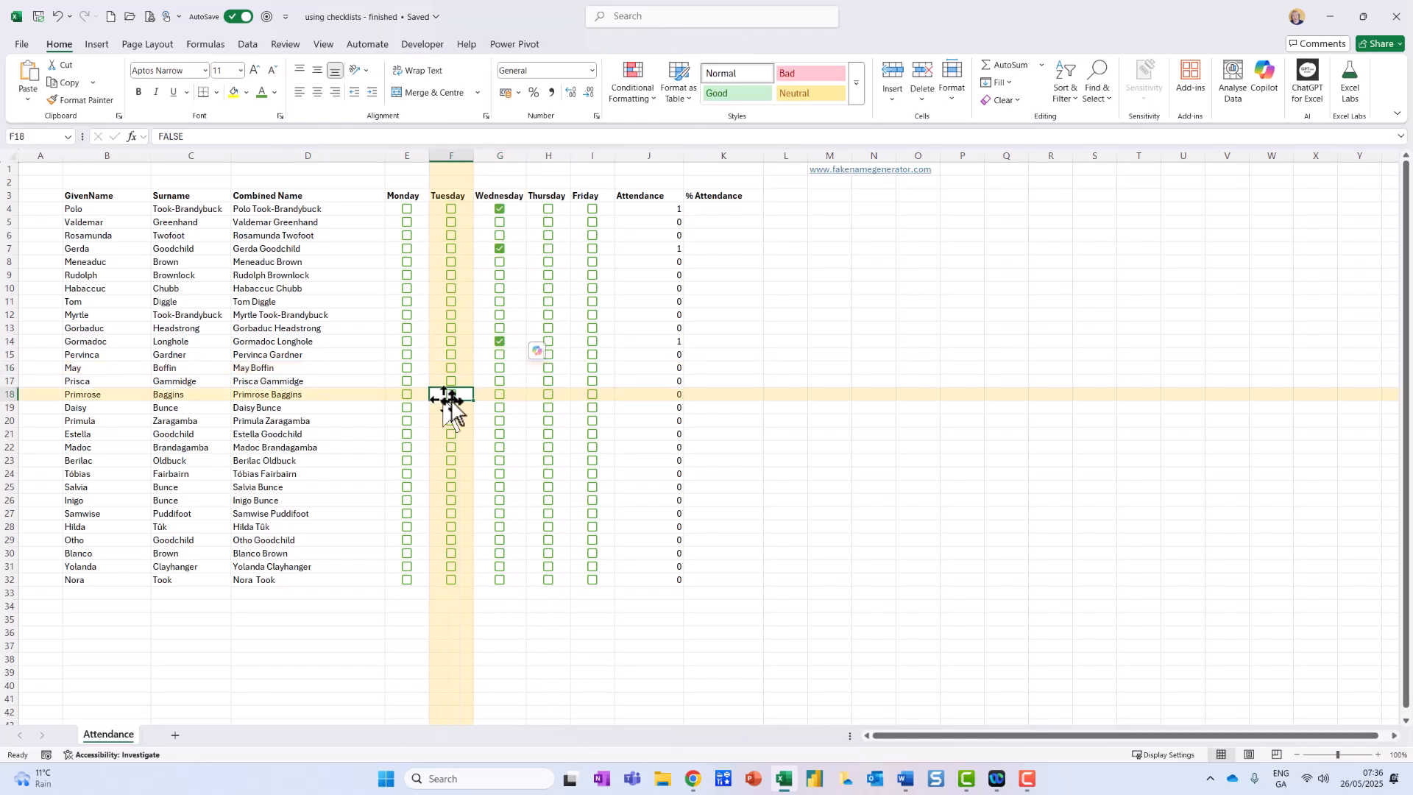
left_click(500, 422)
left_click(500, 488)
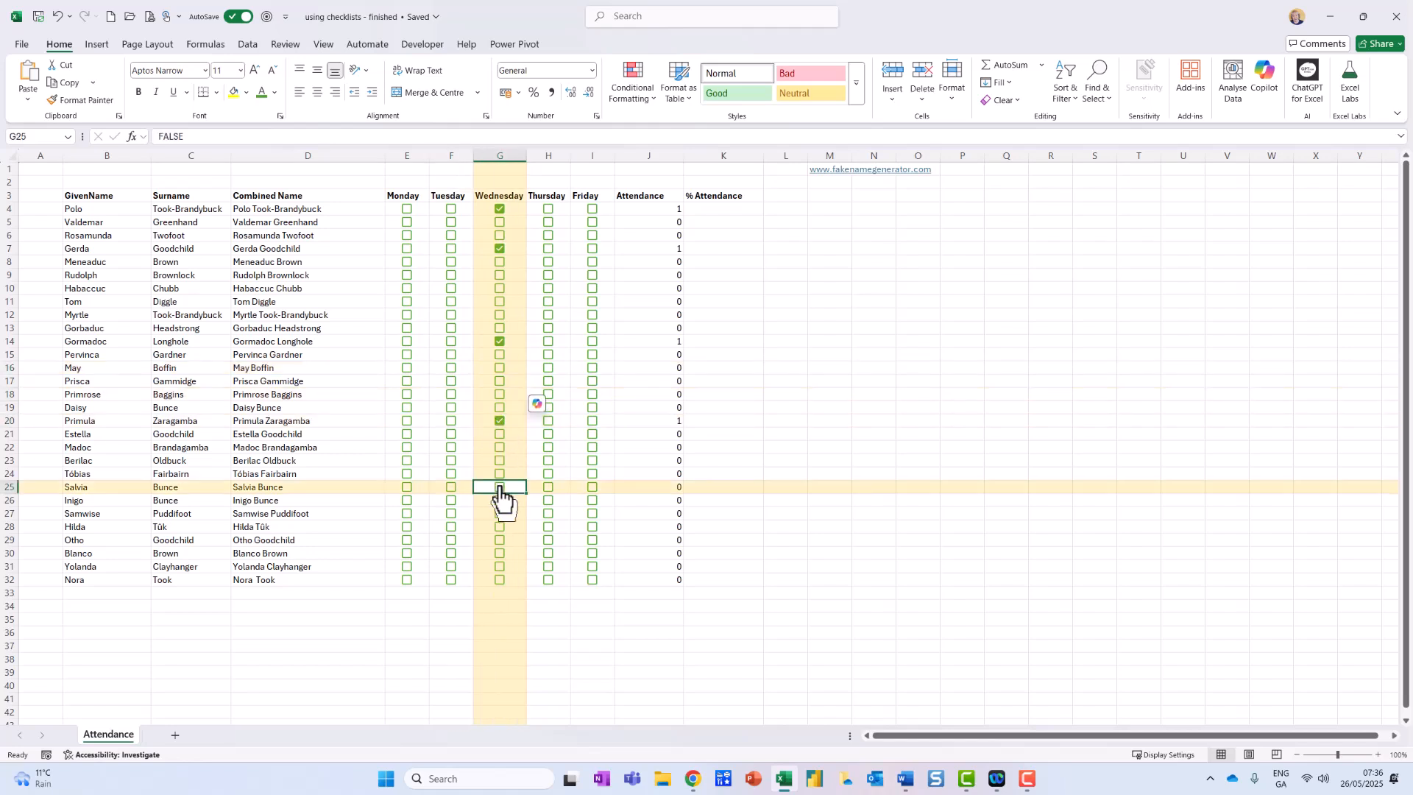
left_click(451, 488)
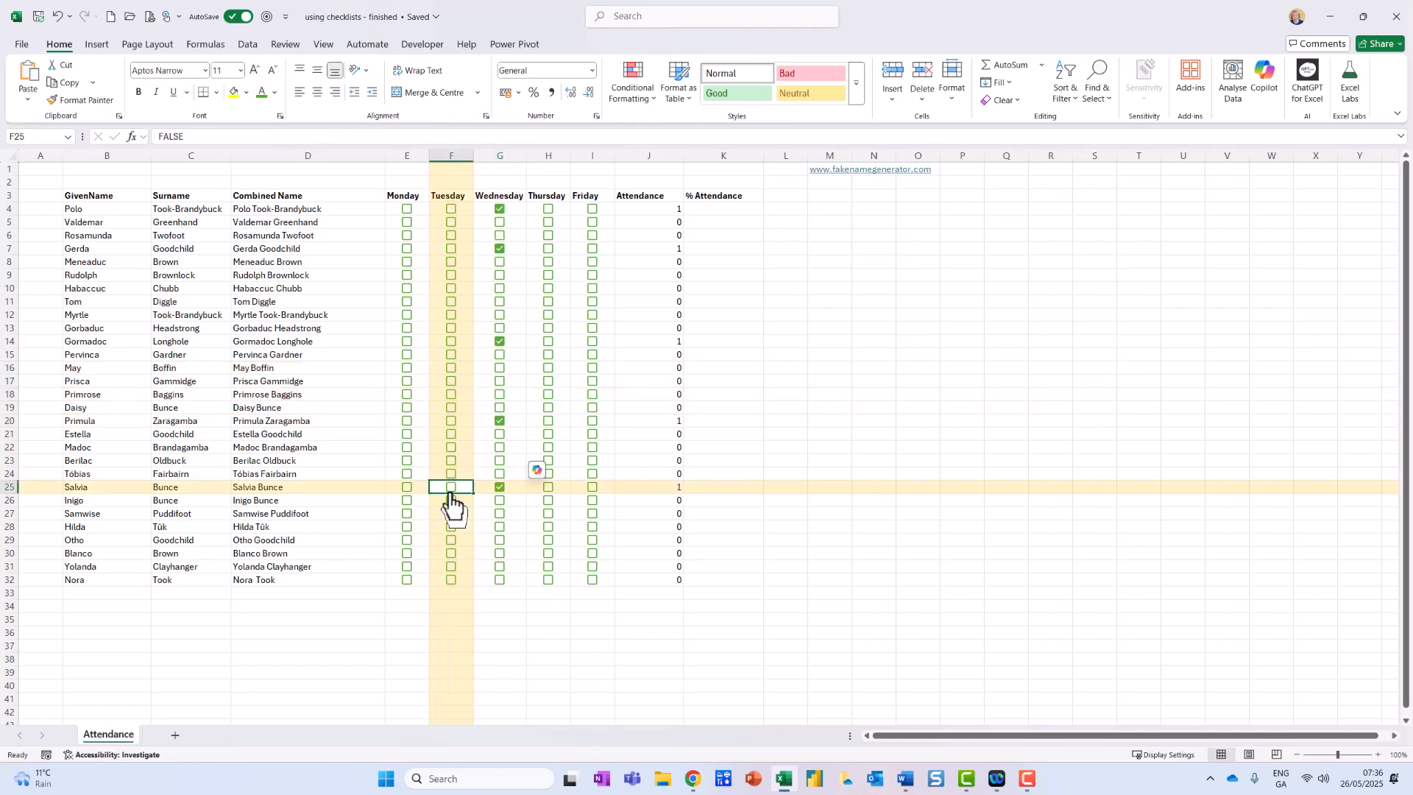
Tick Monday in row 12, Friday in row 10, and Monday, Tuesday, Thursday and Friday in row 8.
left_click(407, 315)
left_click(592, 288)
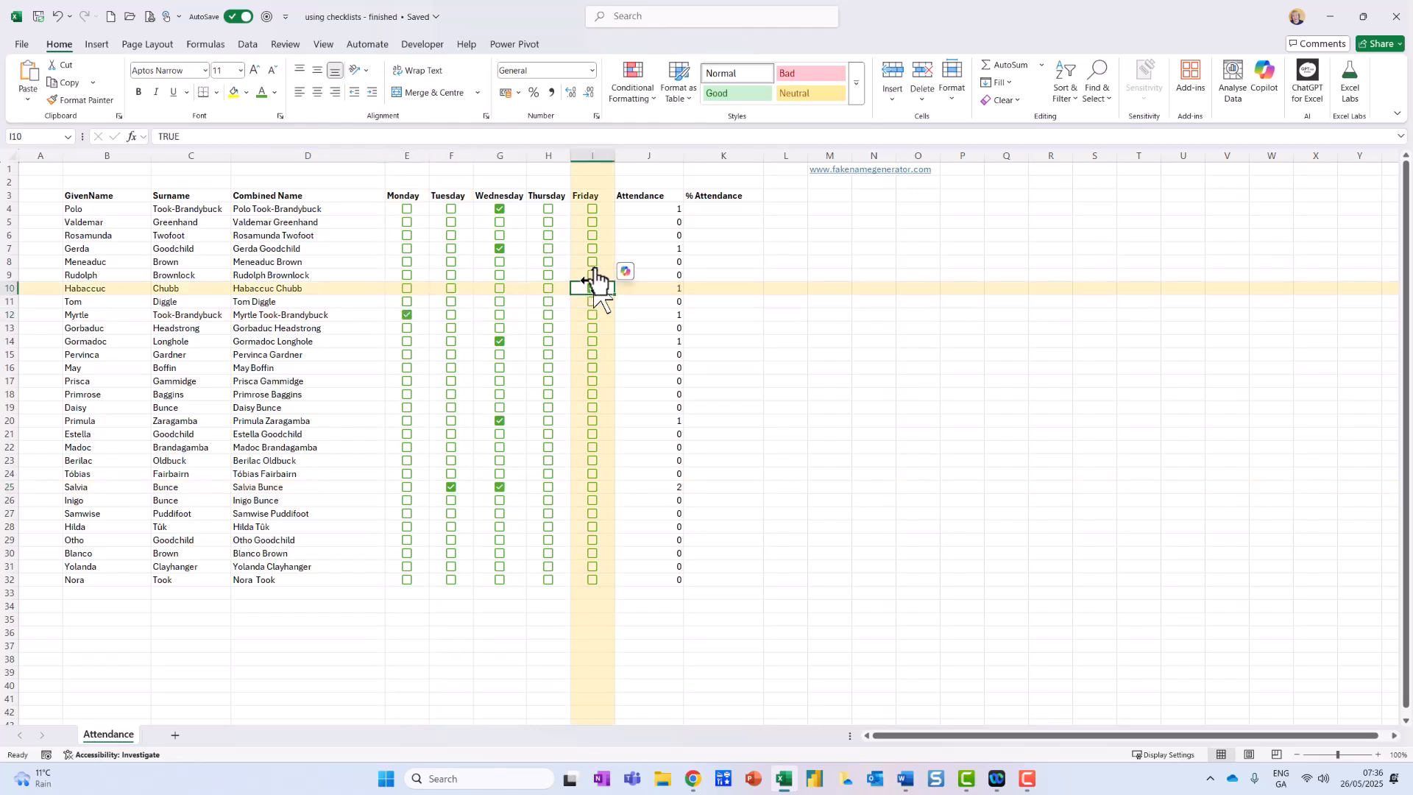
left_click(592, 262)
left_click(548, 262)
left_click(491, 263)
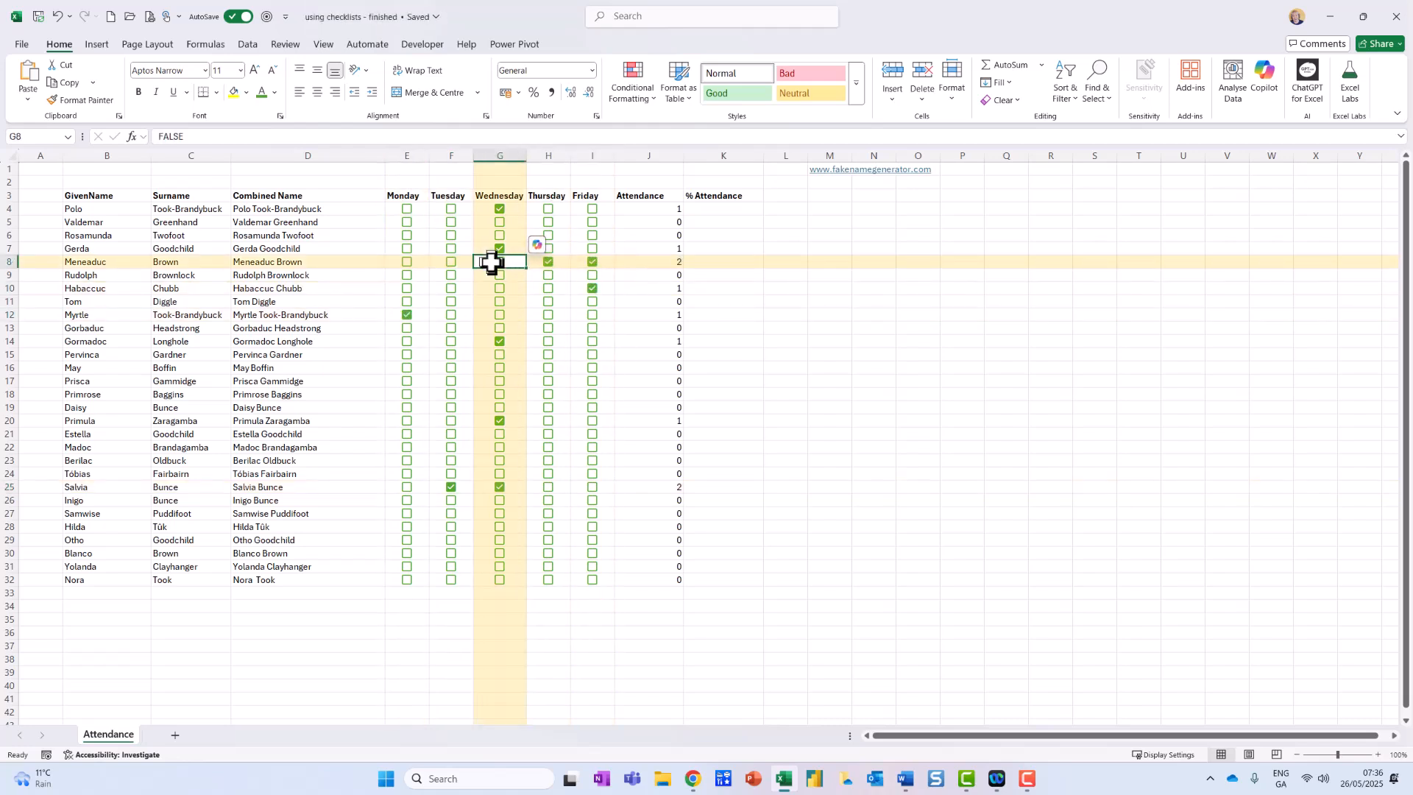
left_click(407, 262)
left_click(451, 262)
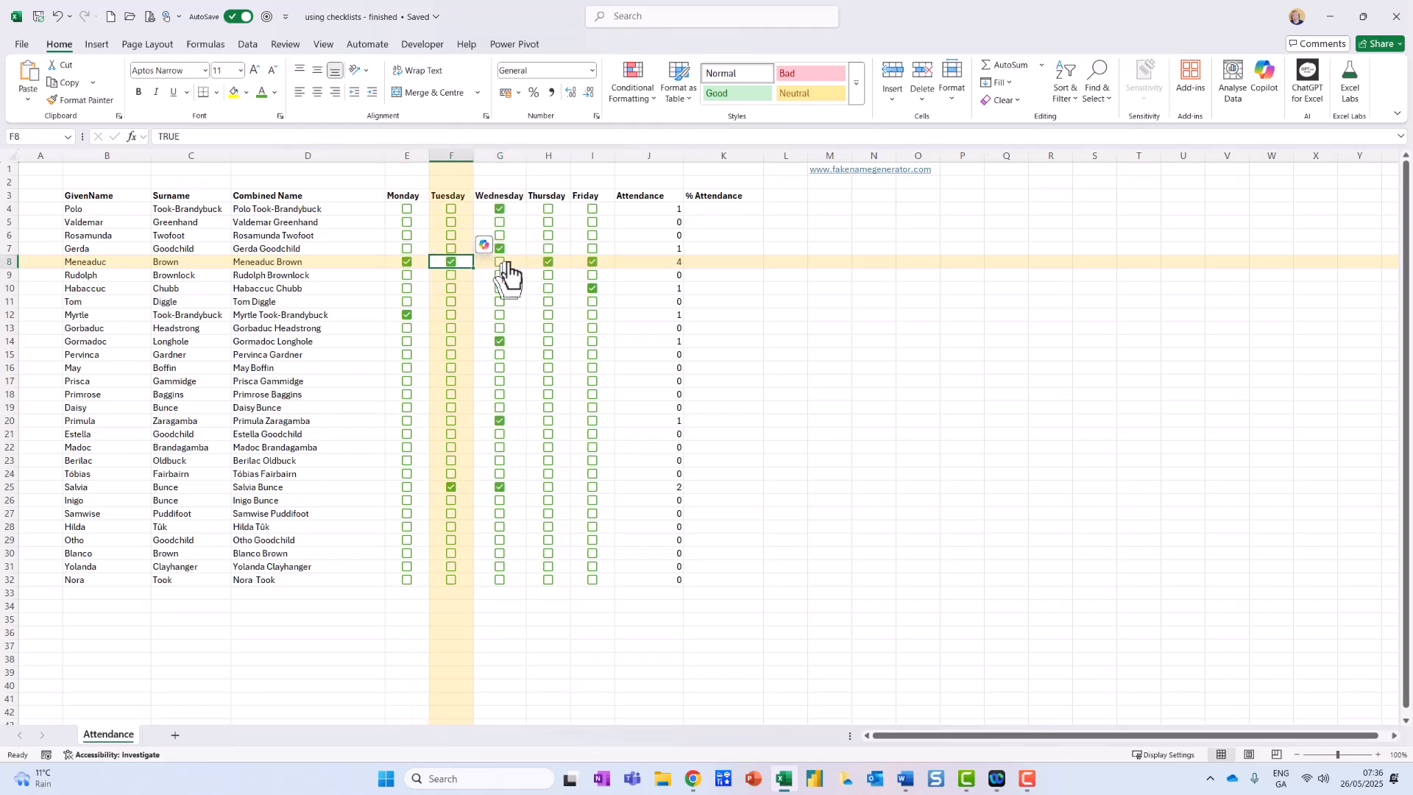
Enter the formula =COUNTA(E4:I4) in % Attendance cell K4 to count the row's weekday cells.
left_click(721, 213)
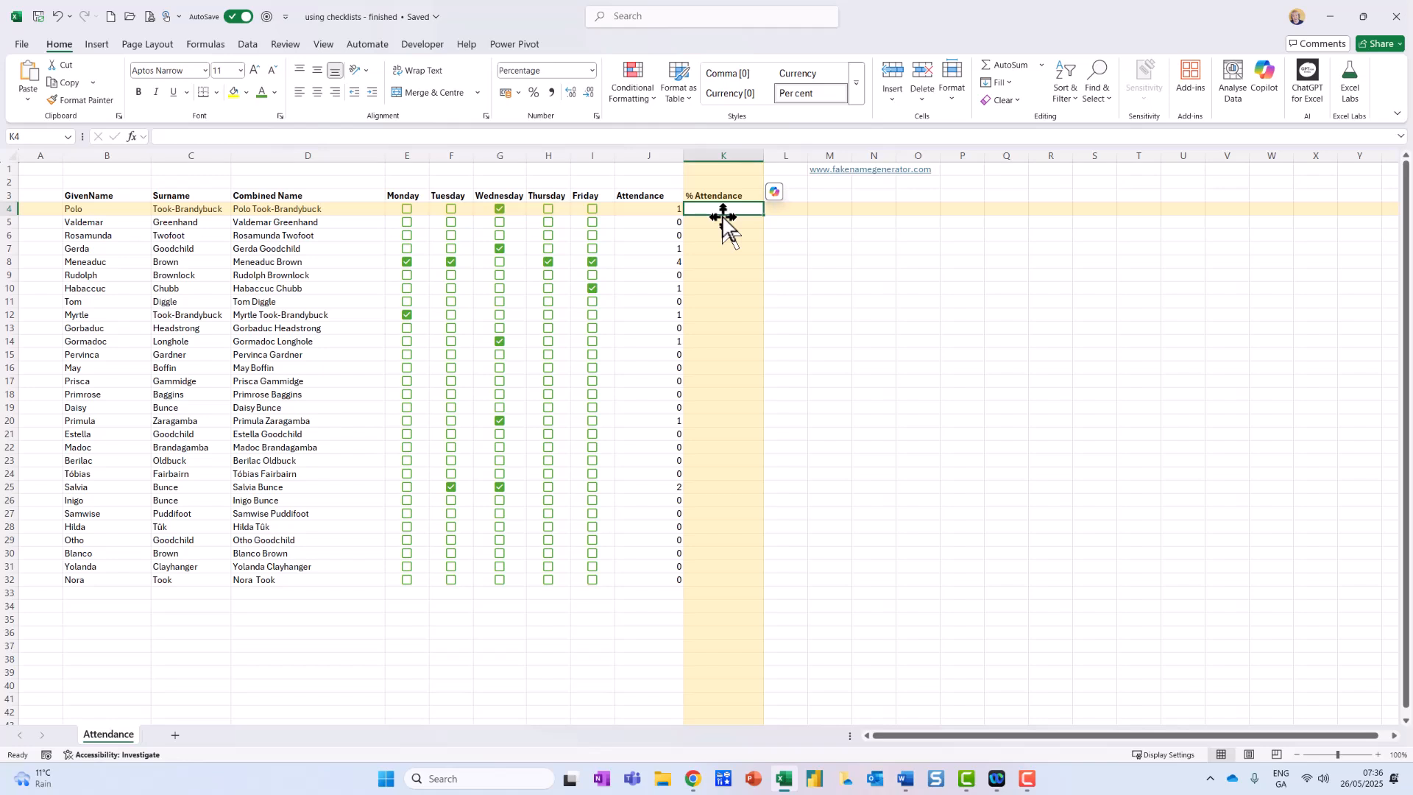
type("=coun")
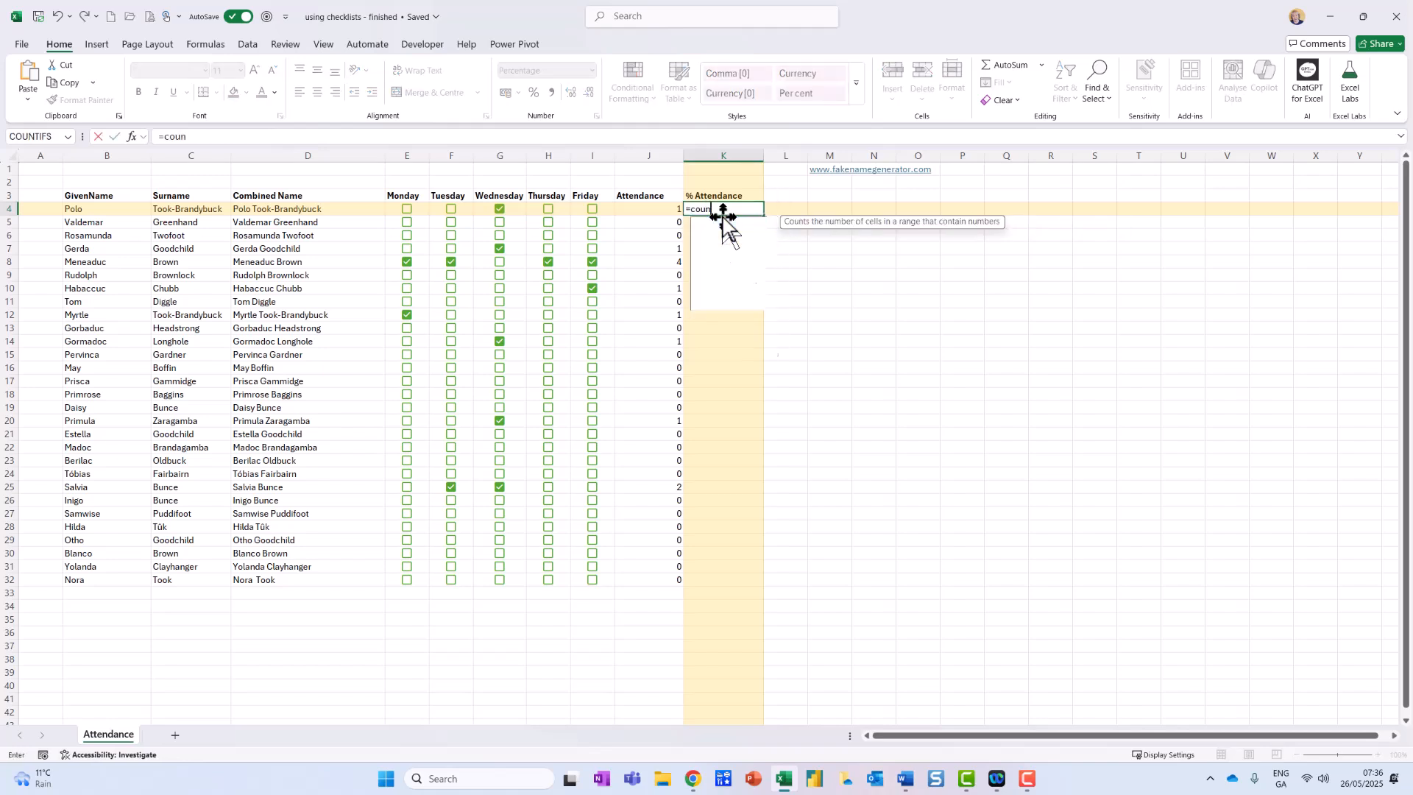
type("ta(")
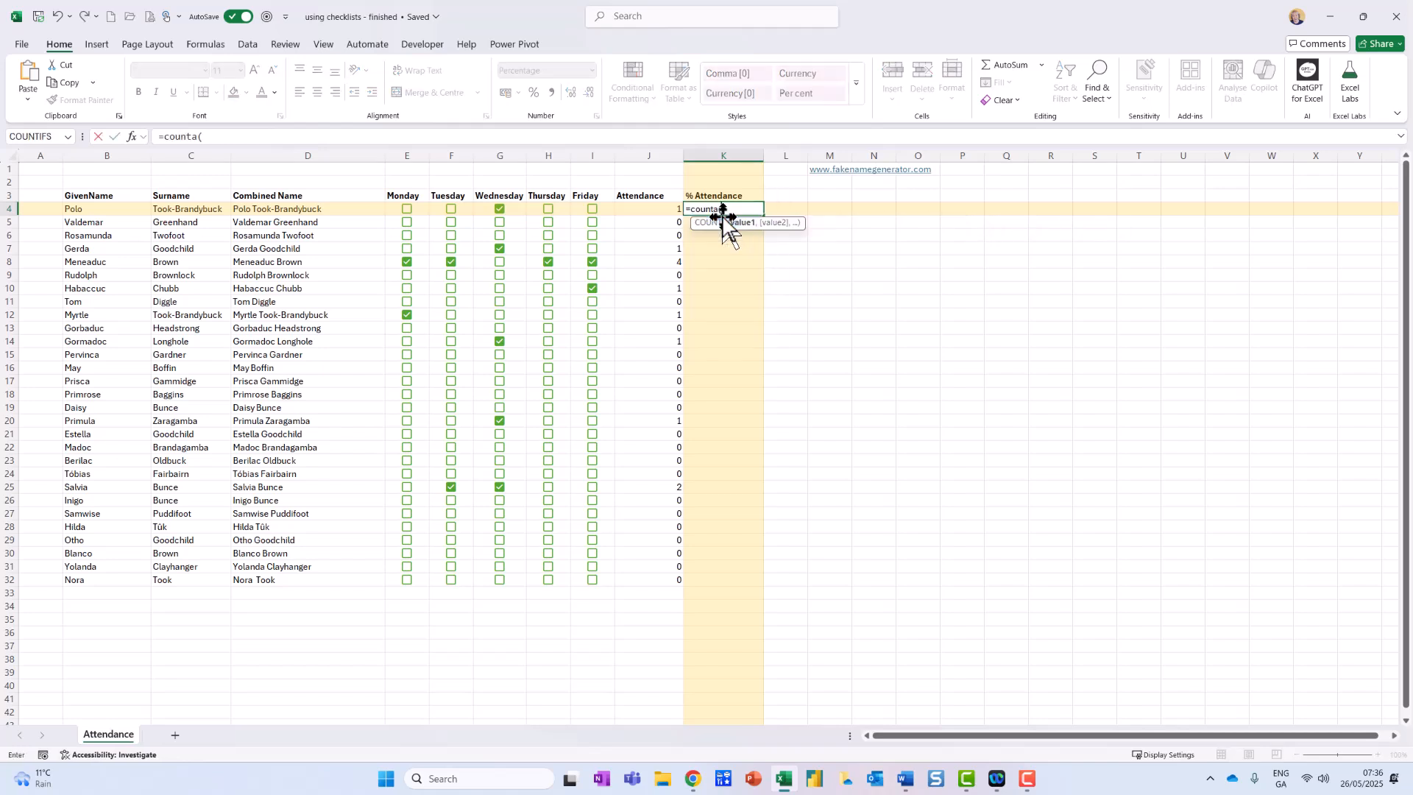
left_click_drag(405, 211, 581, 214)
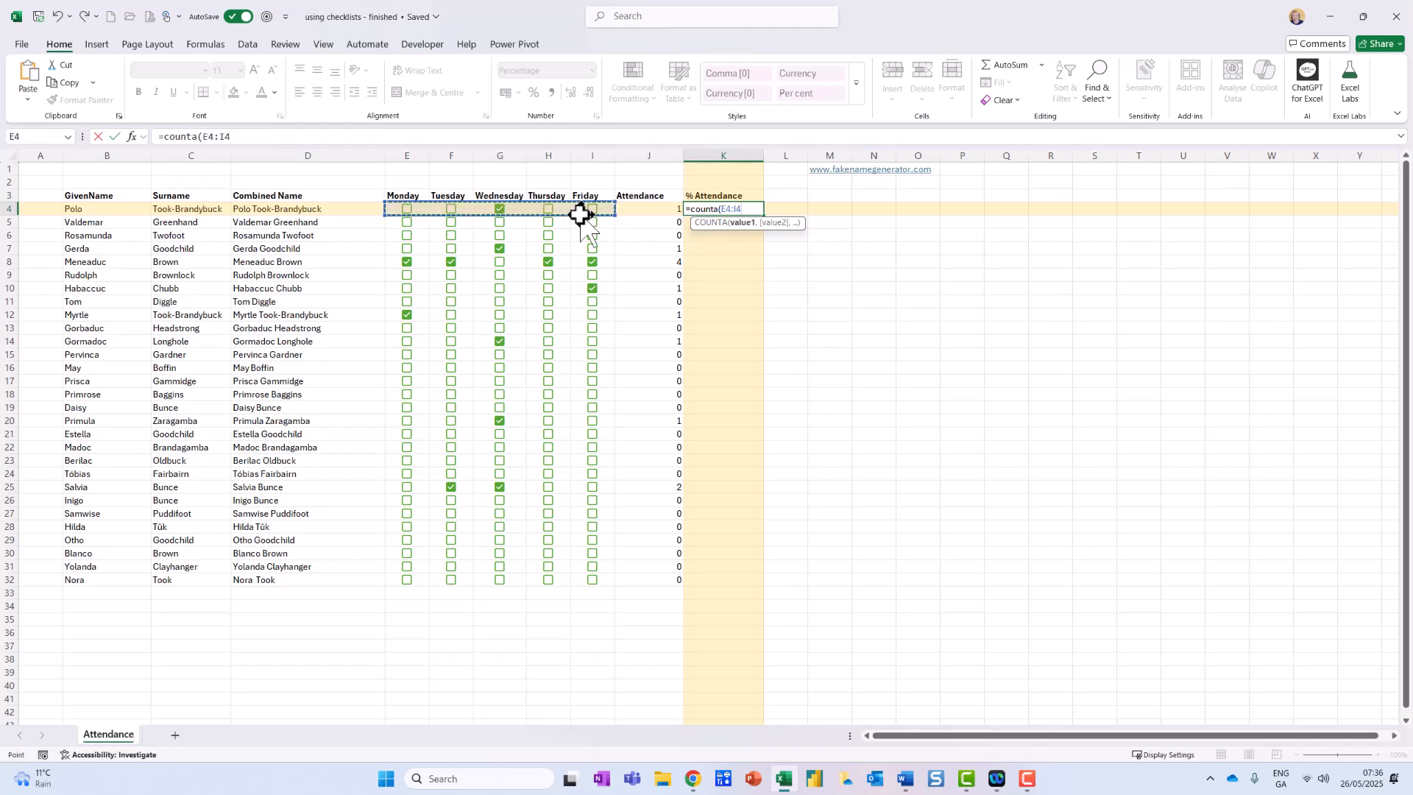
type(")")
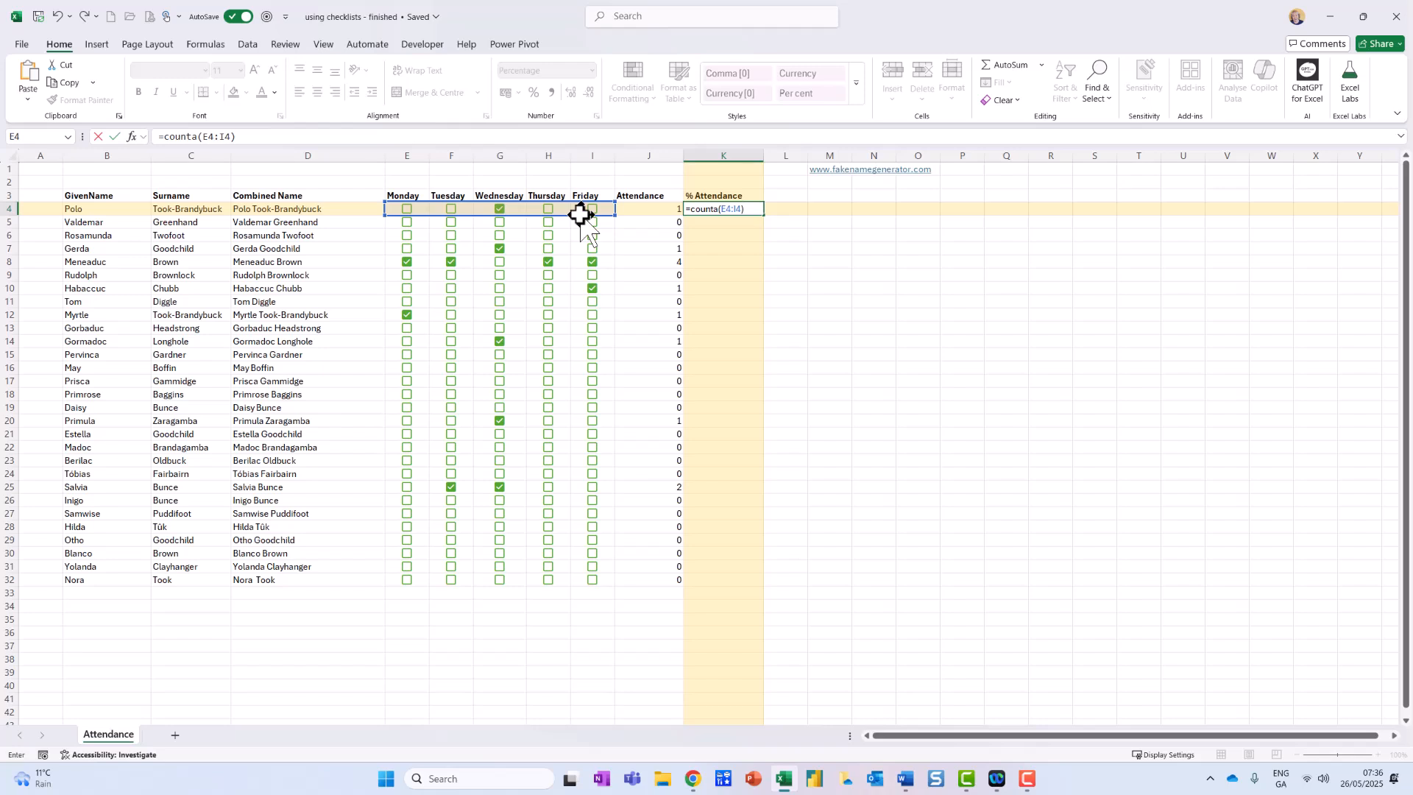
key("Return")
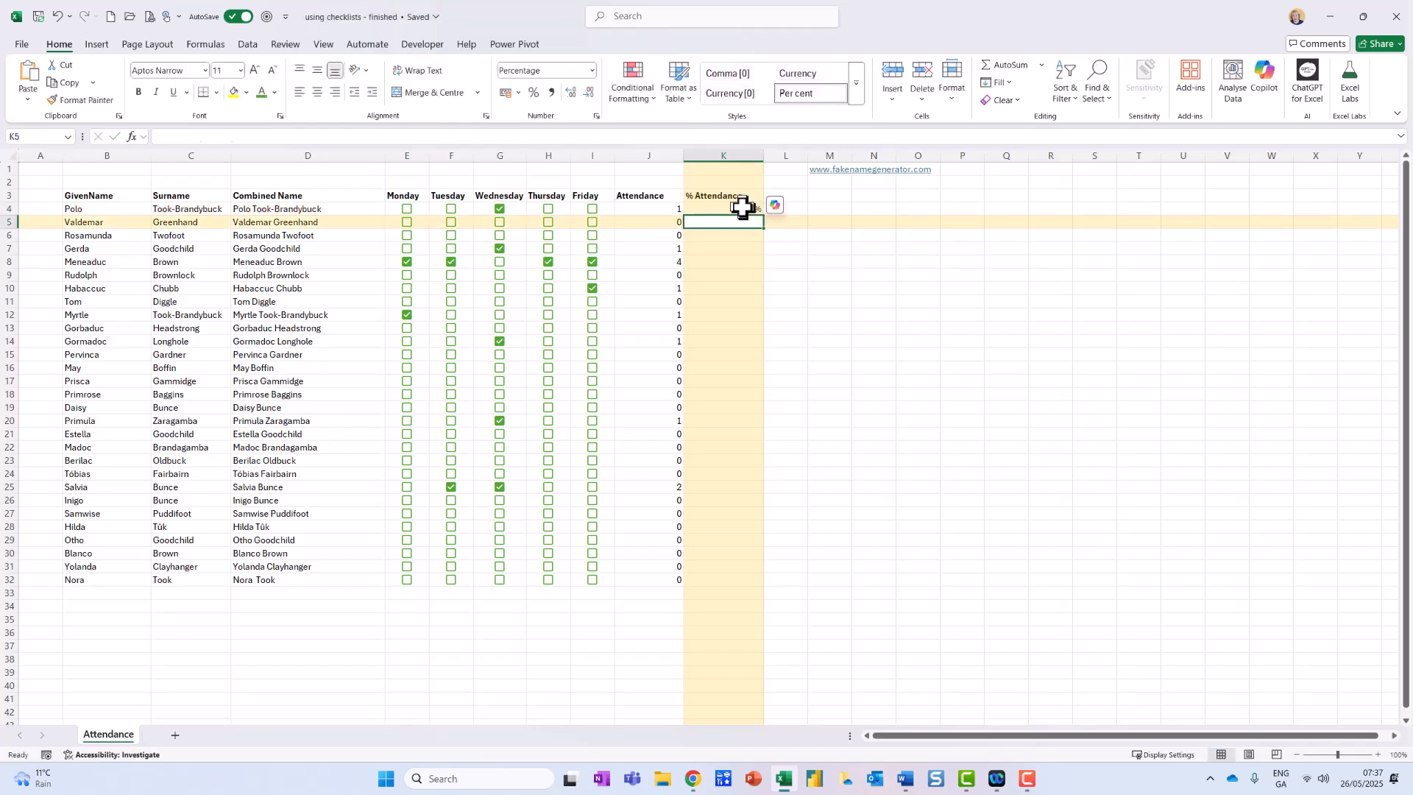
Change the K4 formula to =J4/COUNTA(E4:I4) and fill it down the % Attendance column to row 32.
left_click(742, 208)
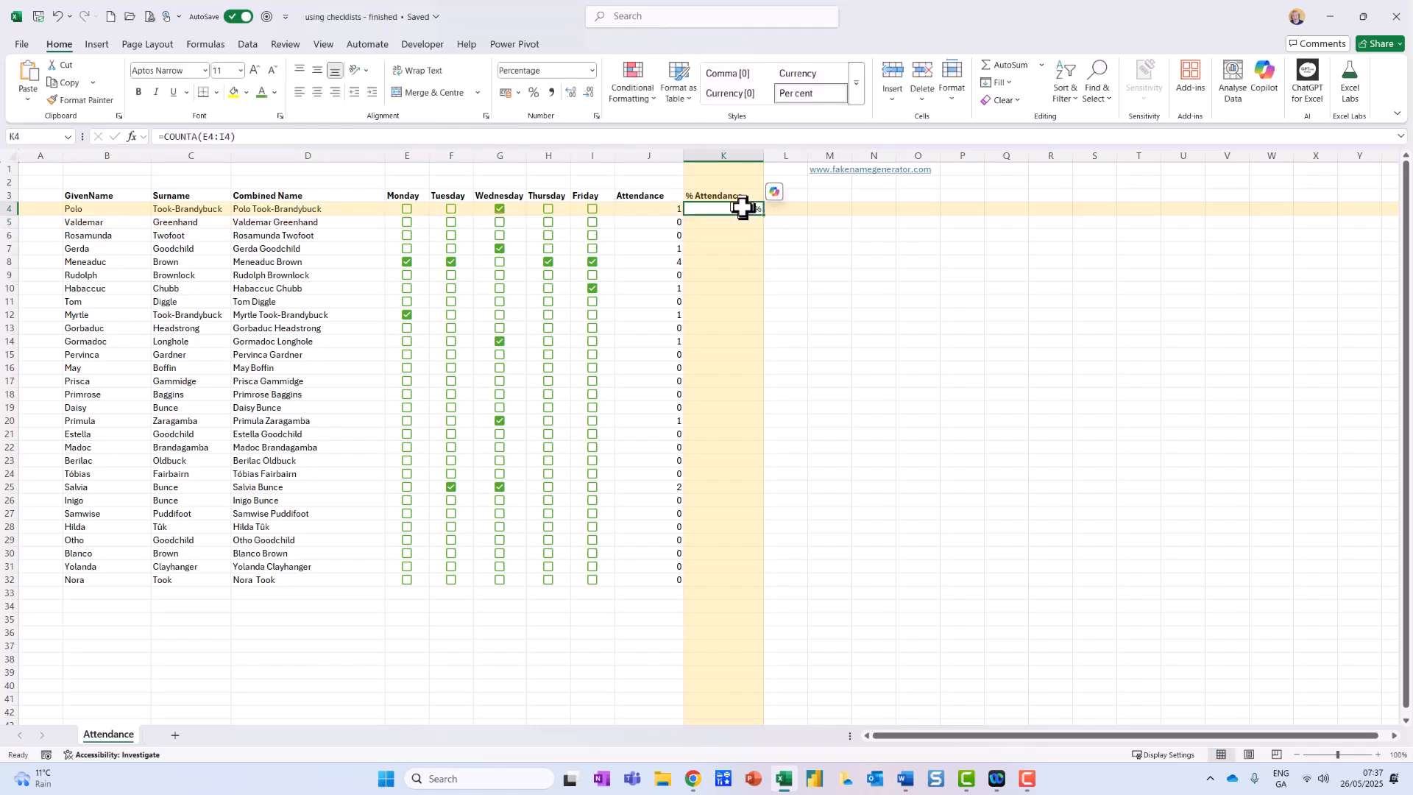
left_click(165, 136)
left_click(653, 211)
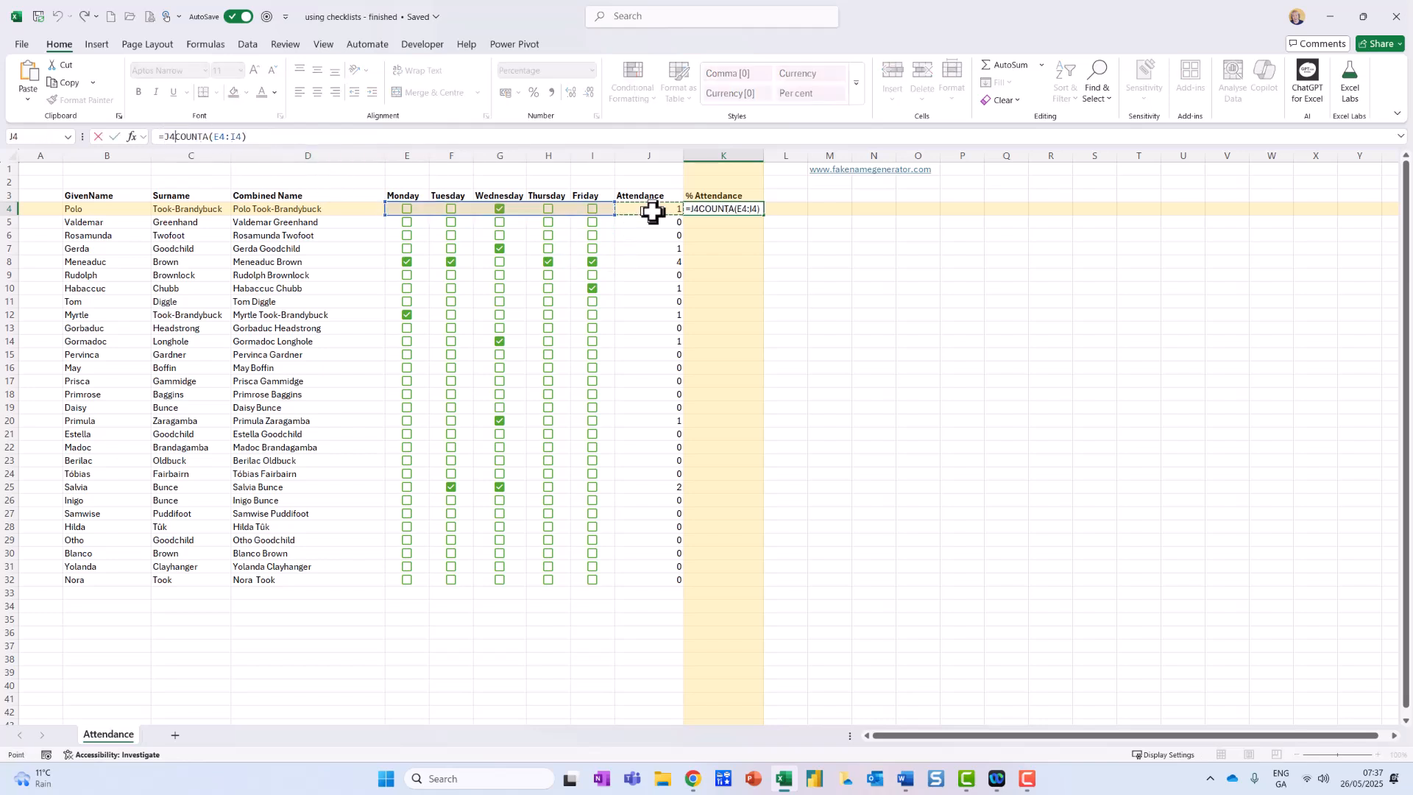
type("/")
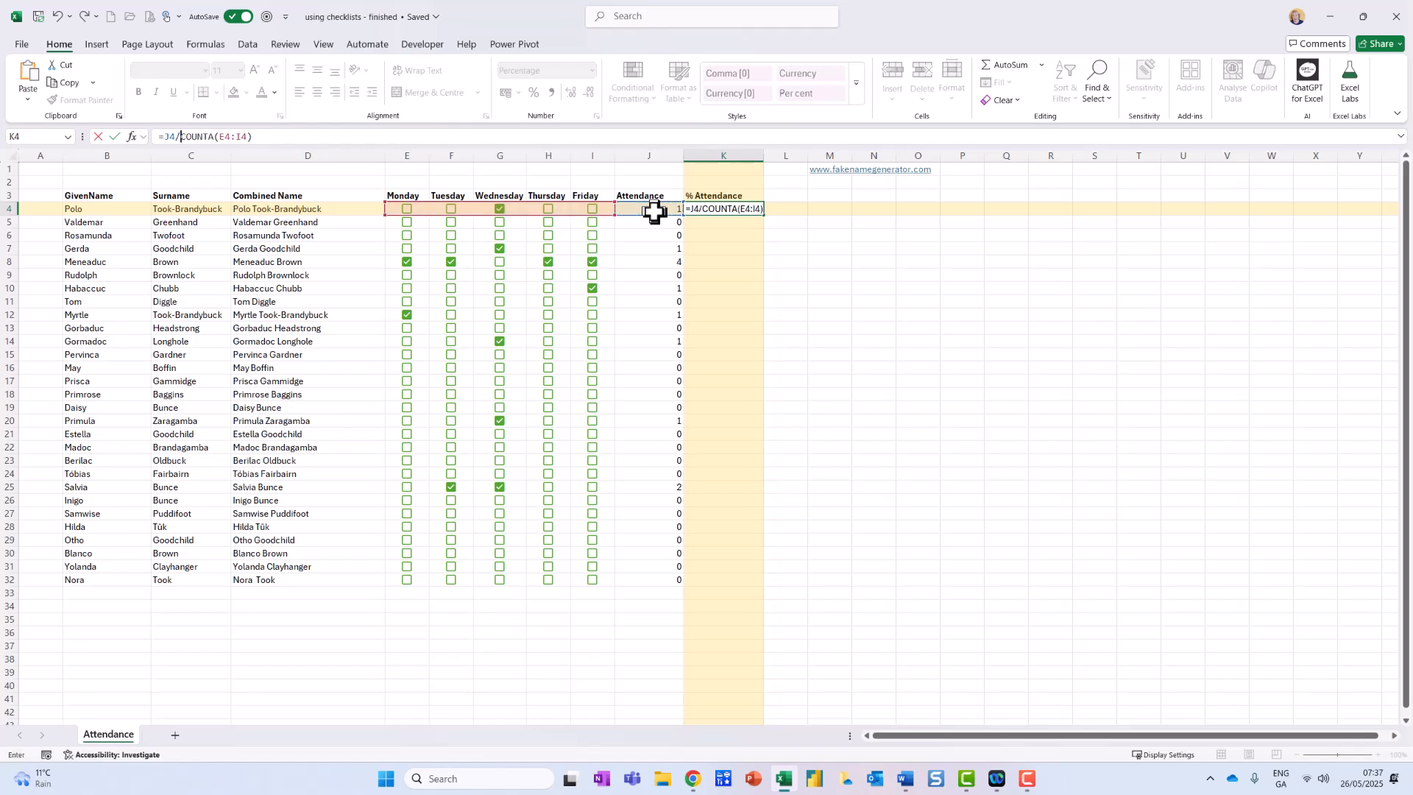
key("ctrl+Return")
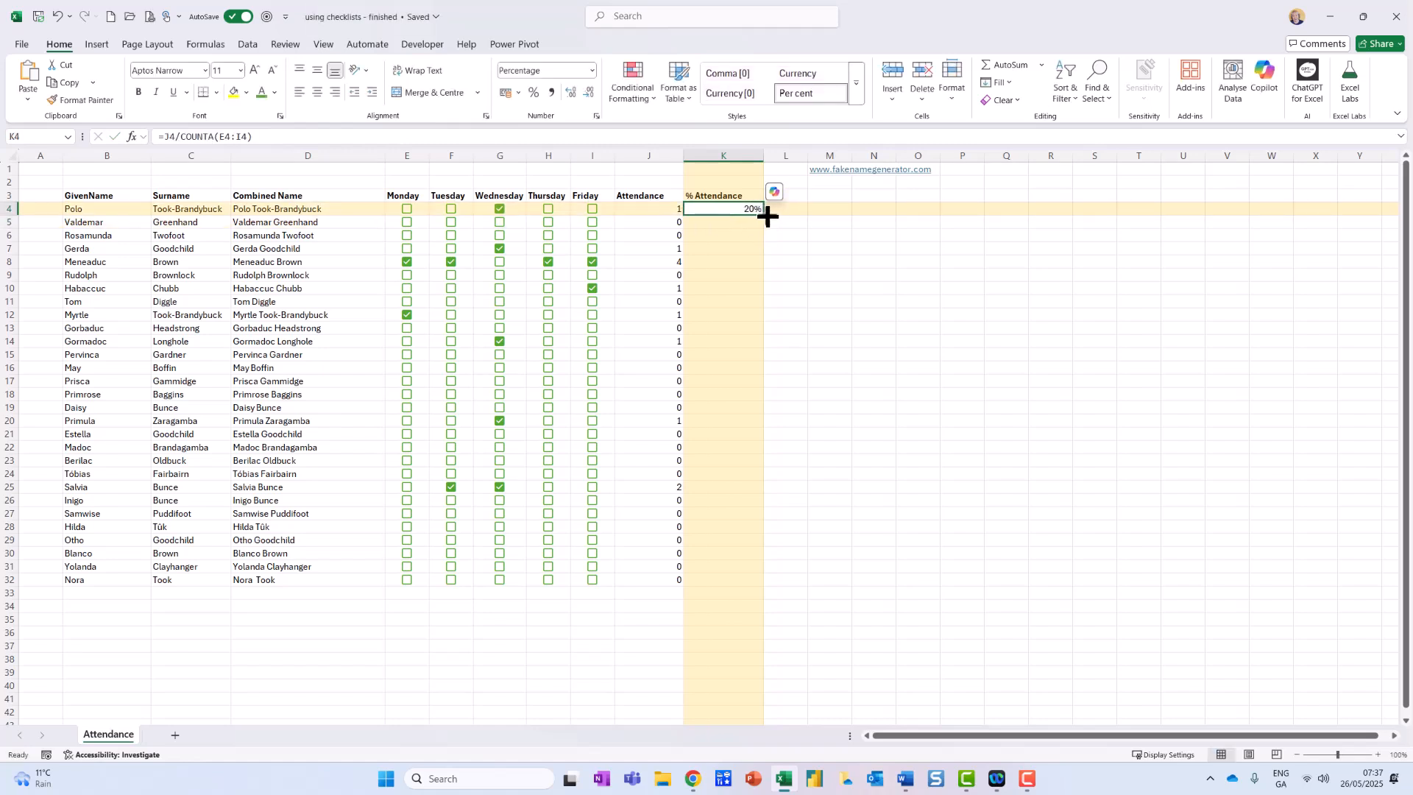
double_click(768, 215)
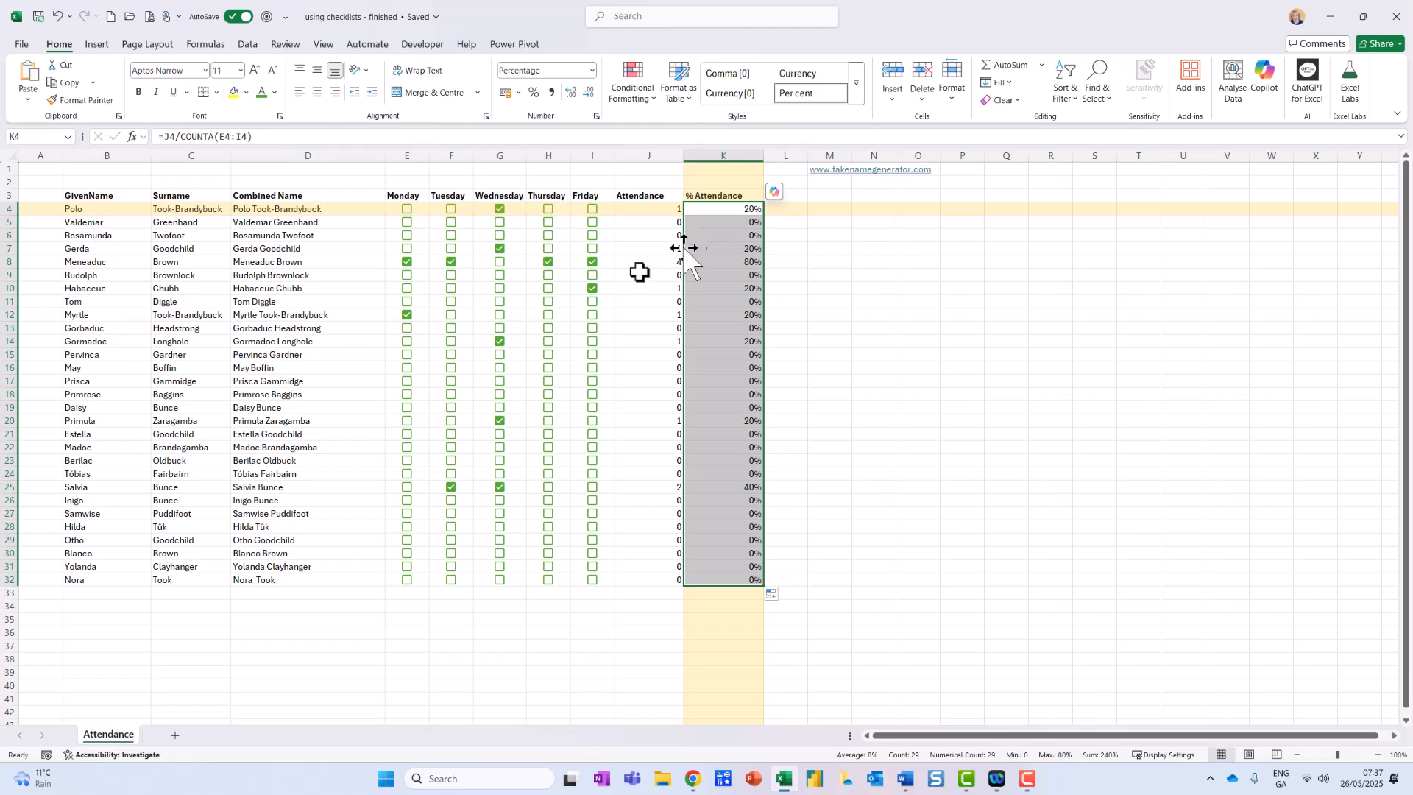
Tick all the Monday to Friday checkboxes in row 17, checking the selected range E17:I17 at once.
left_click(499, 381)
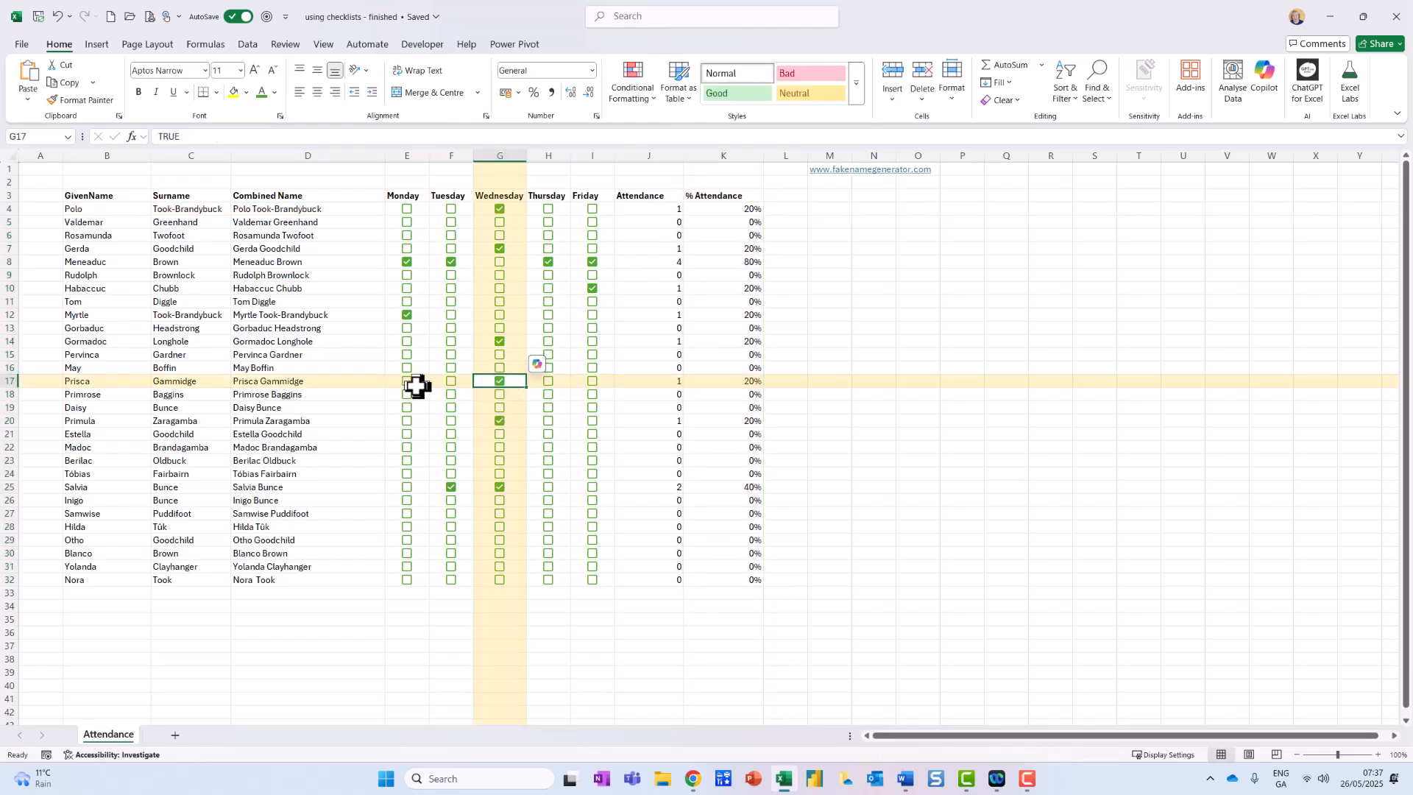
left_click_drag(412, 384, 572, 378)
key("space")
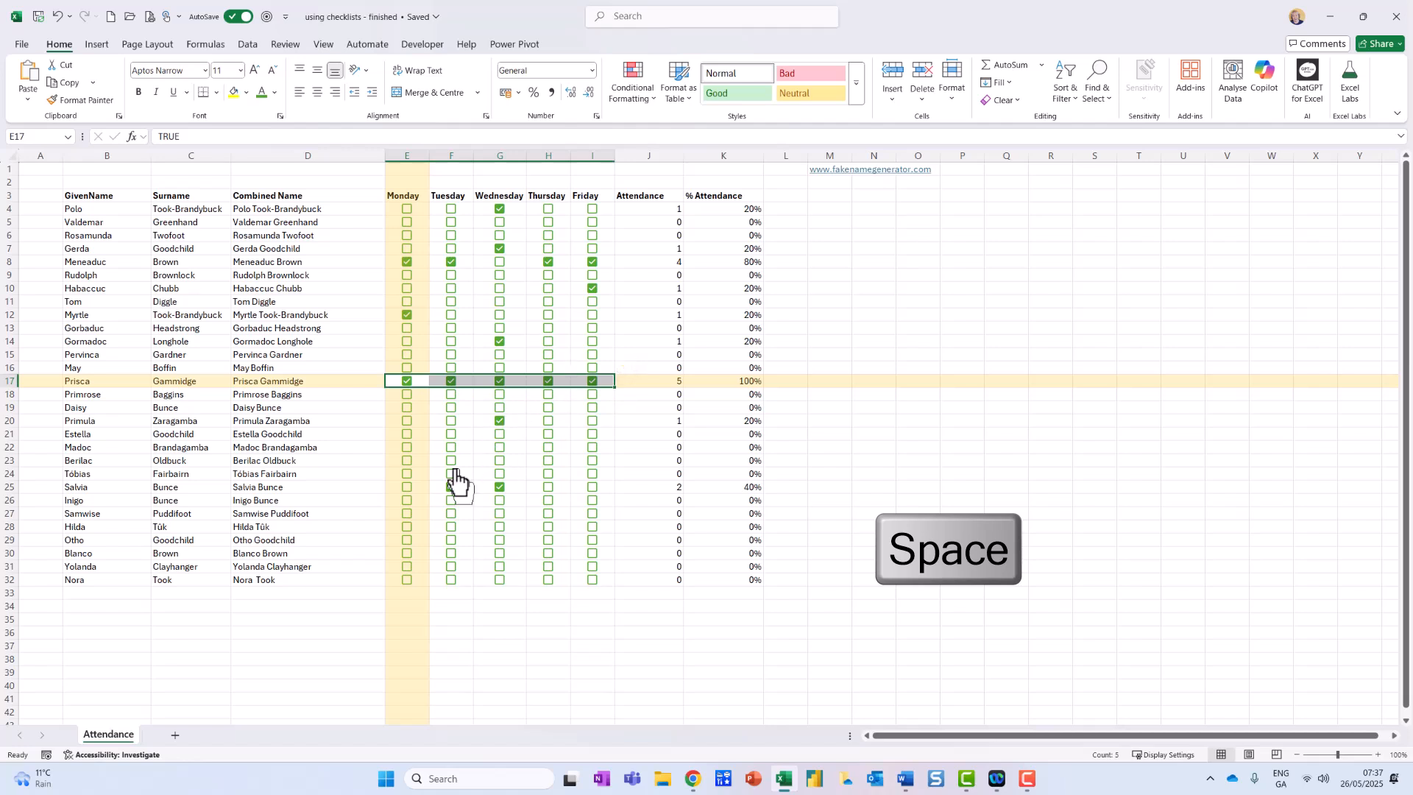
Toggle the Monday to Friday checkboxes of rows 22 and 23 together on, off and on again.
left_click_drag(412, 448, 594, 466)
key("space")
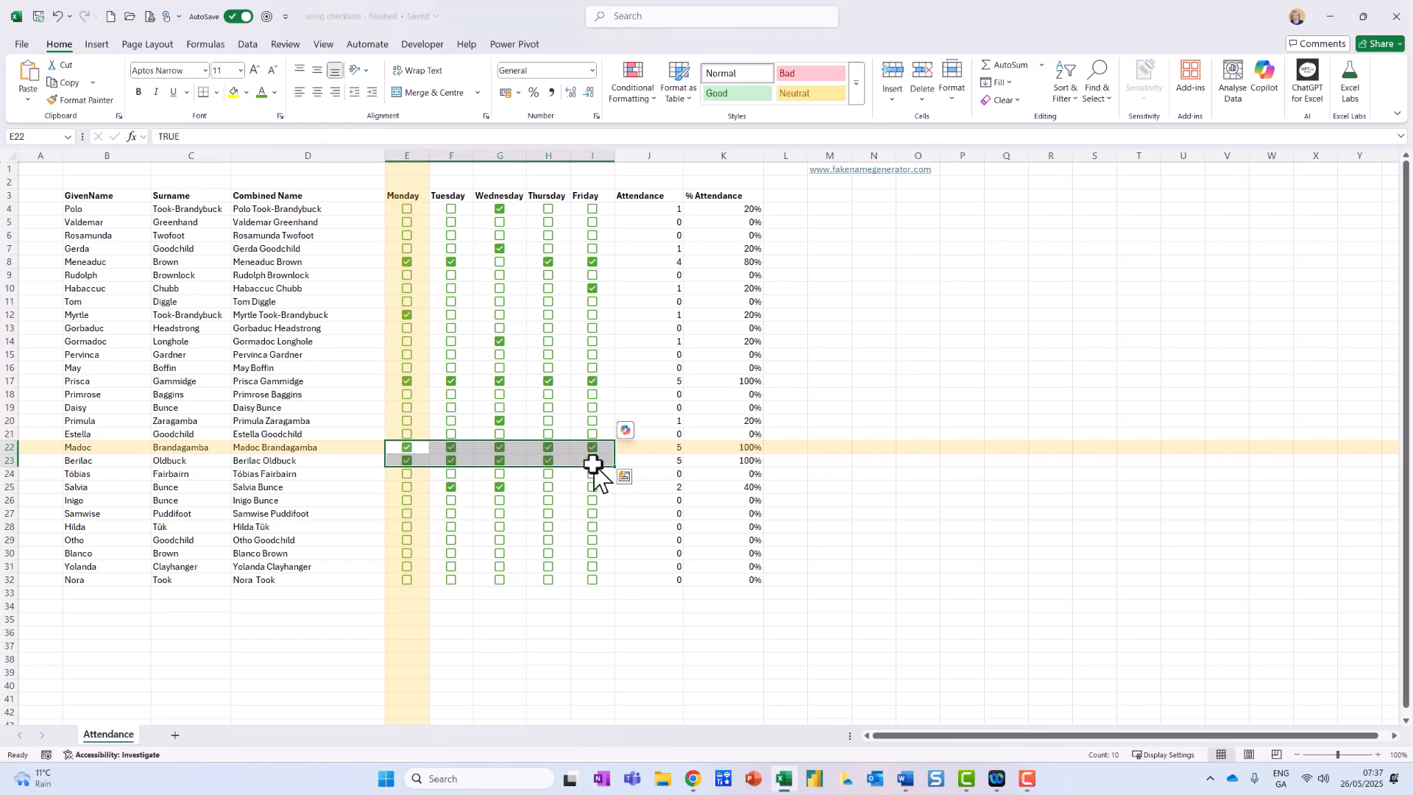
key("space")
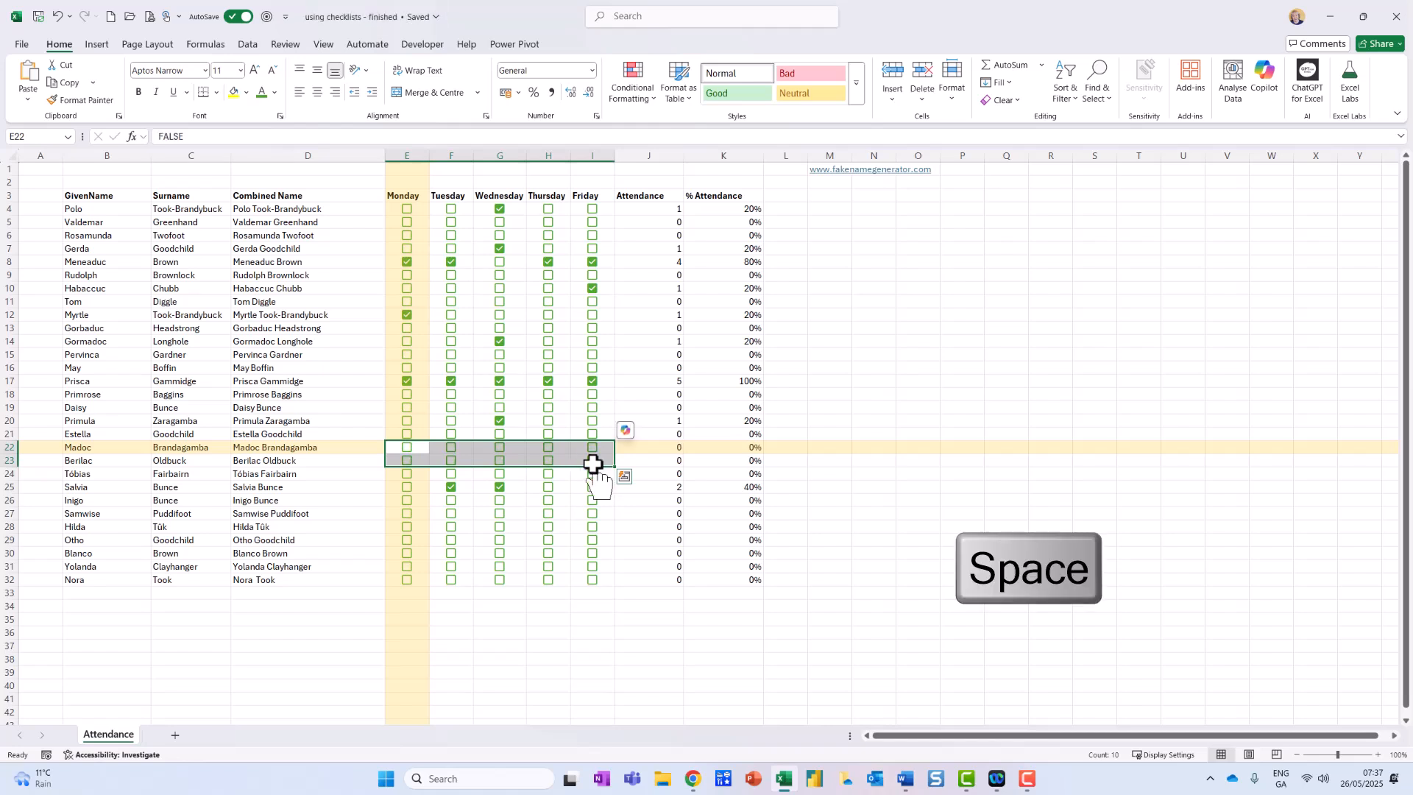
key("space")
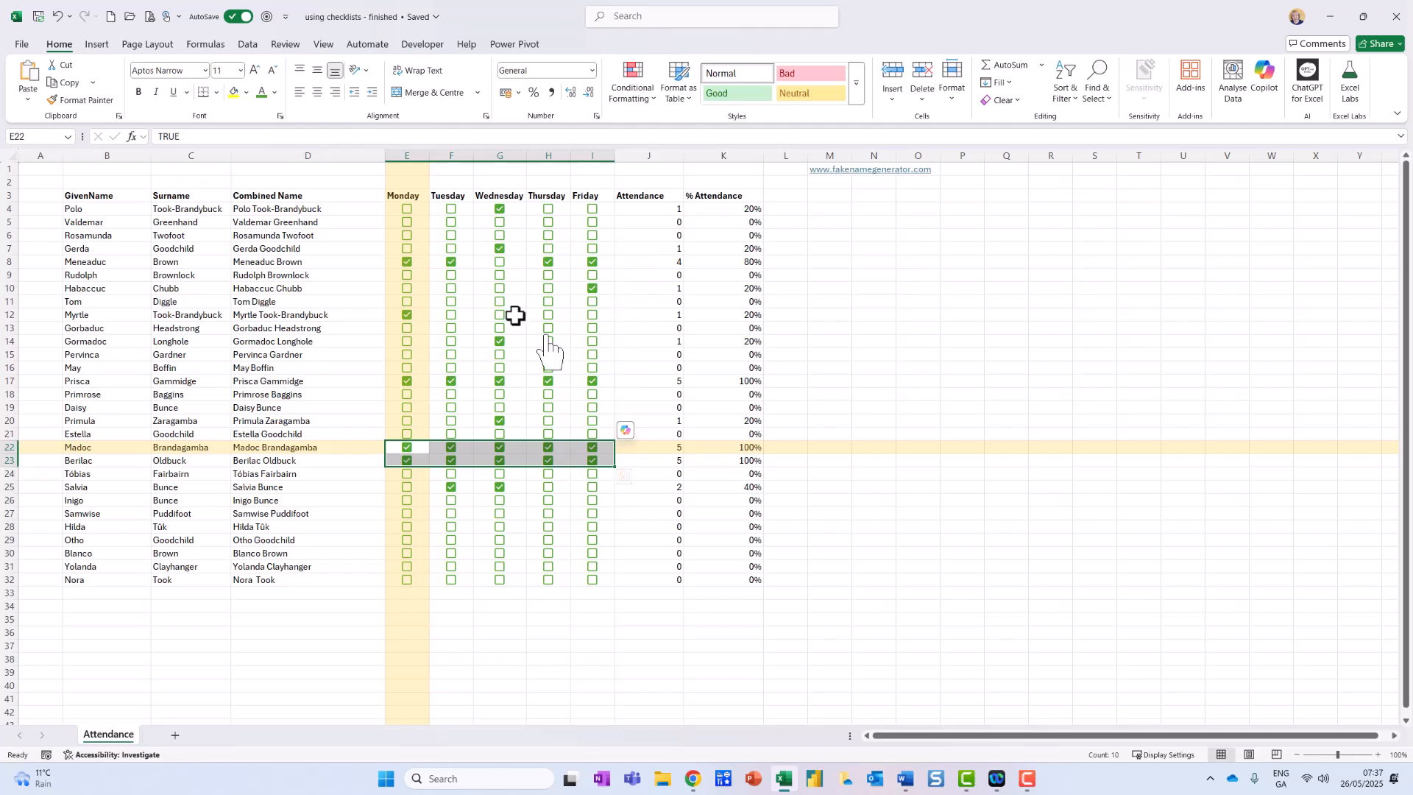
Tick Tuesday and Thursday in row 10, Wednesday in row 11, Thursday in rows 12 and 4, and Friday in row 13.
left_click(451, 287)
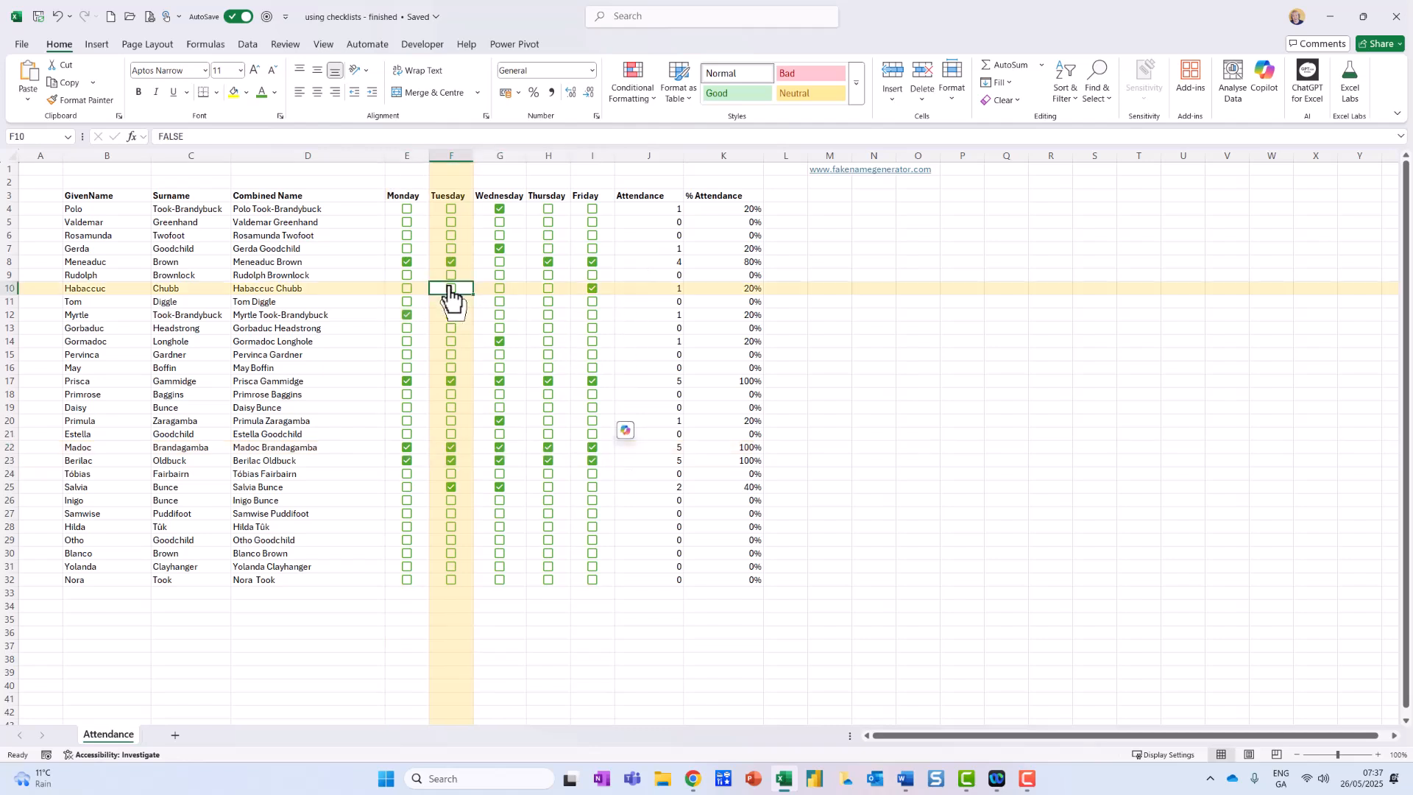
left_click(499, 301)
left_click(549, 315)
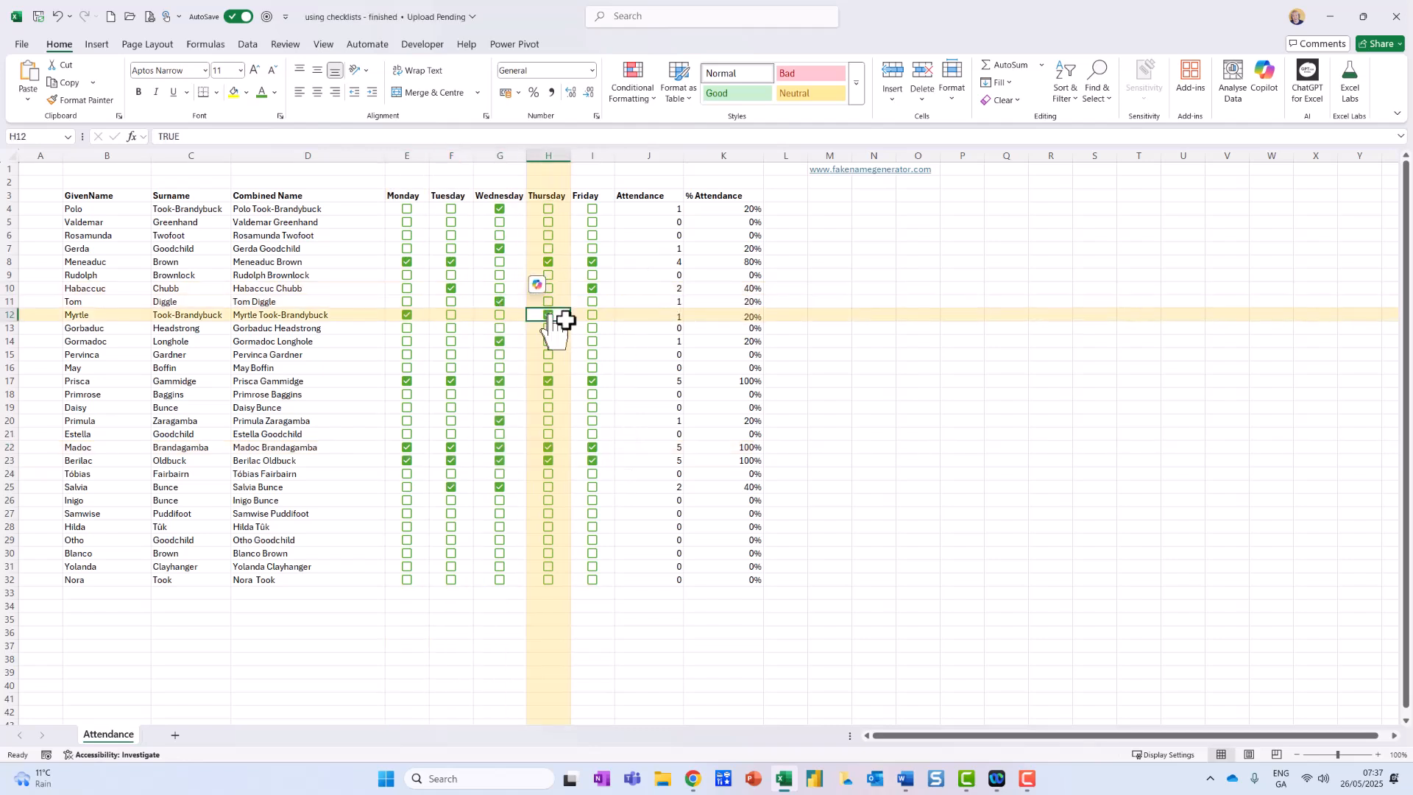
left_click(590, 334)
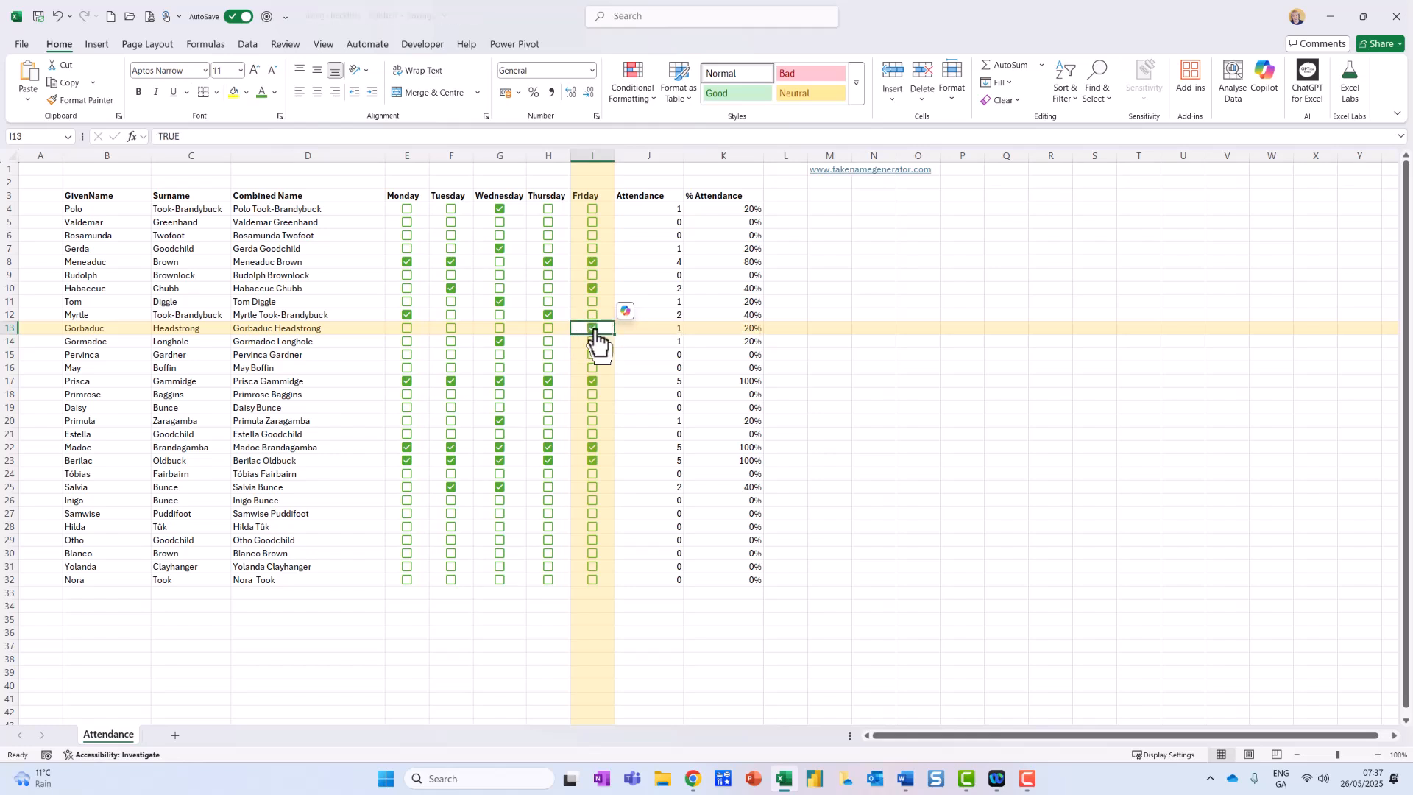
left_click(548, 289)
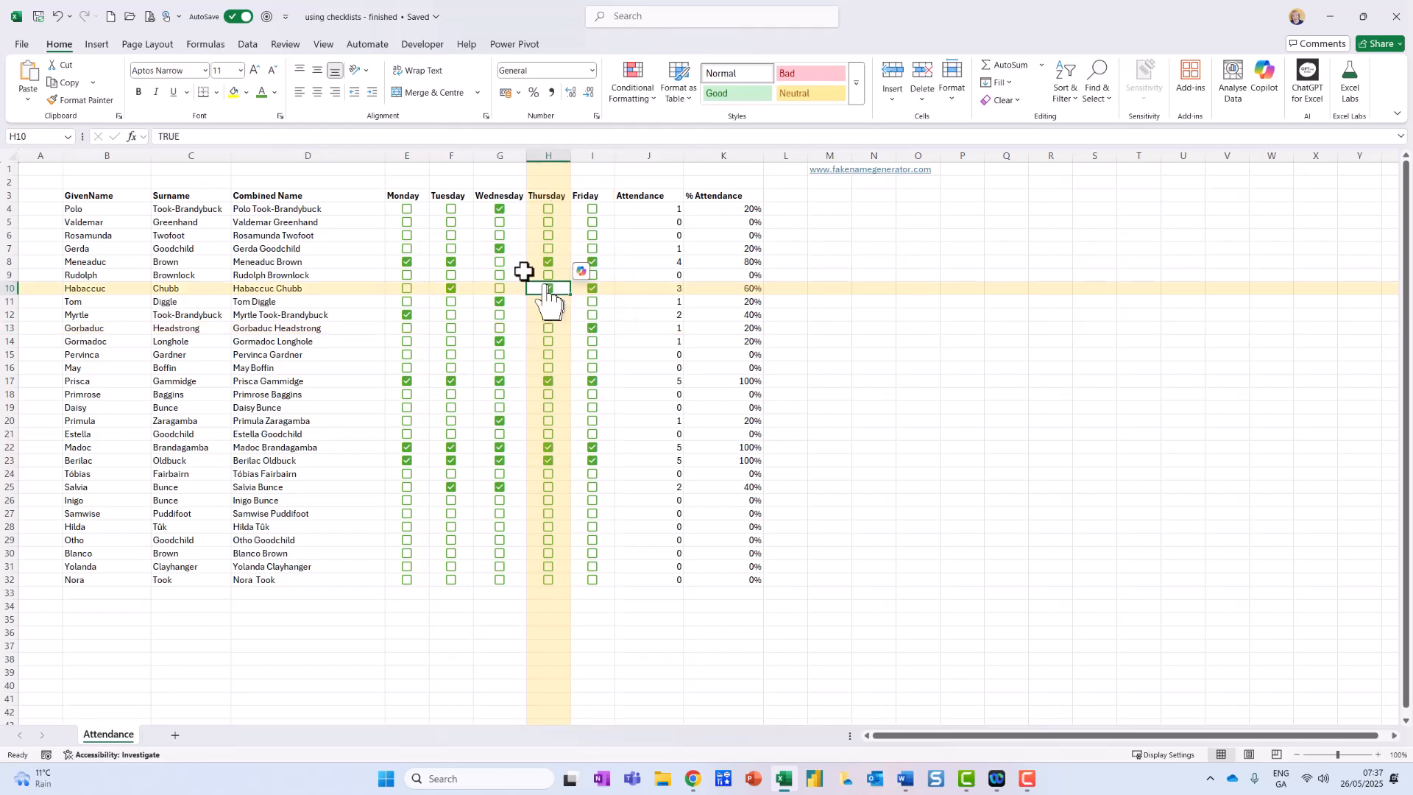
left_click(416, 210)
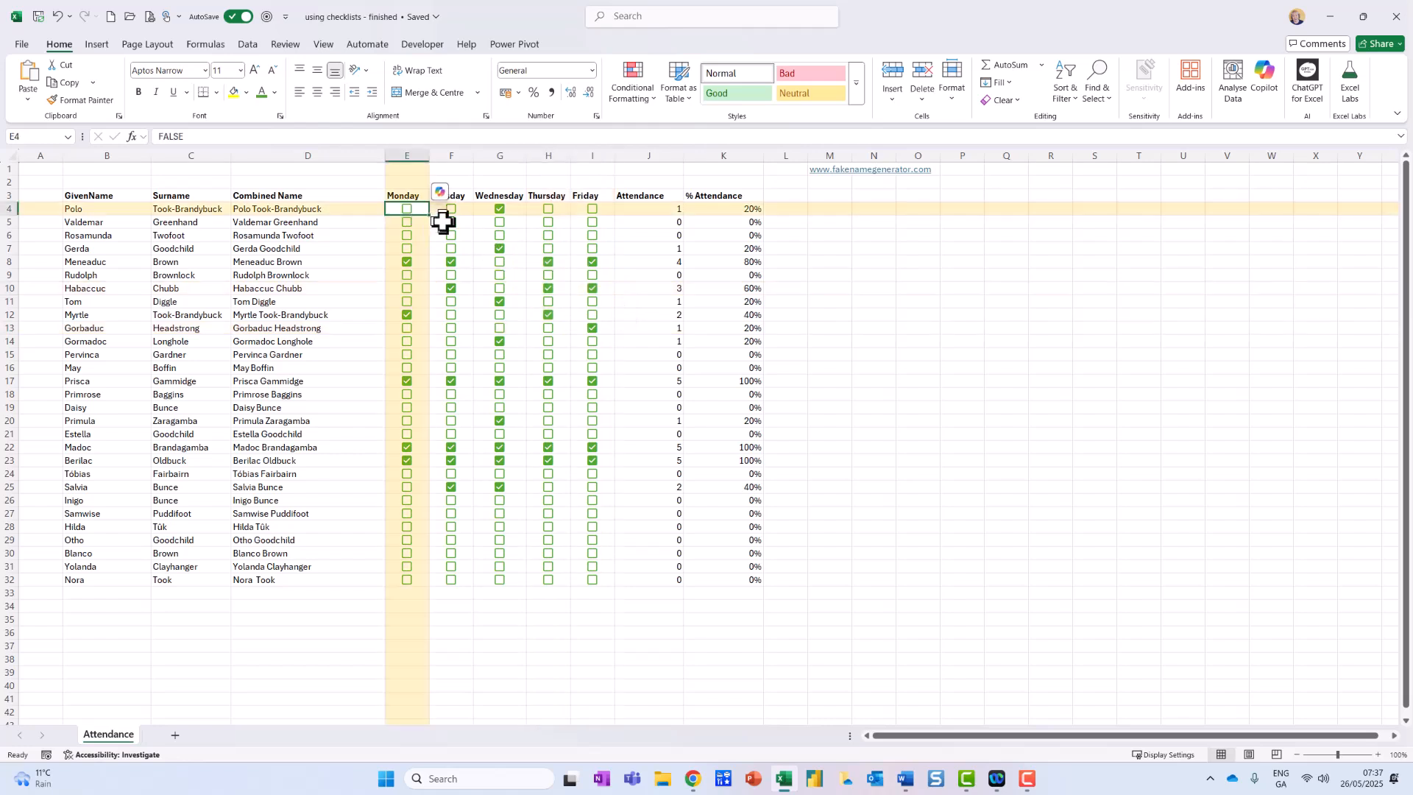
left_click(548, 210)
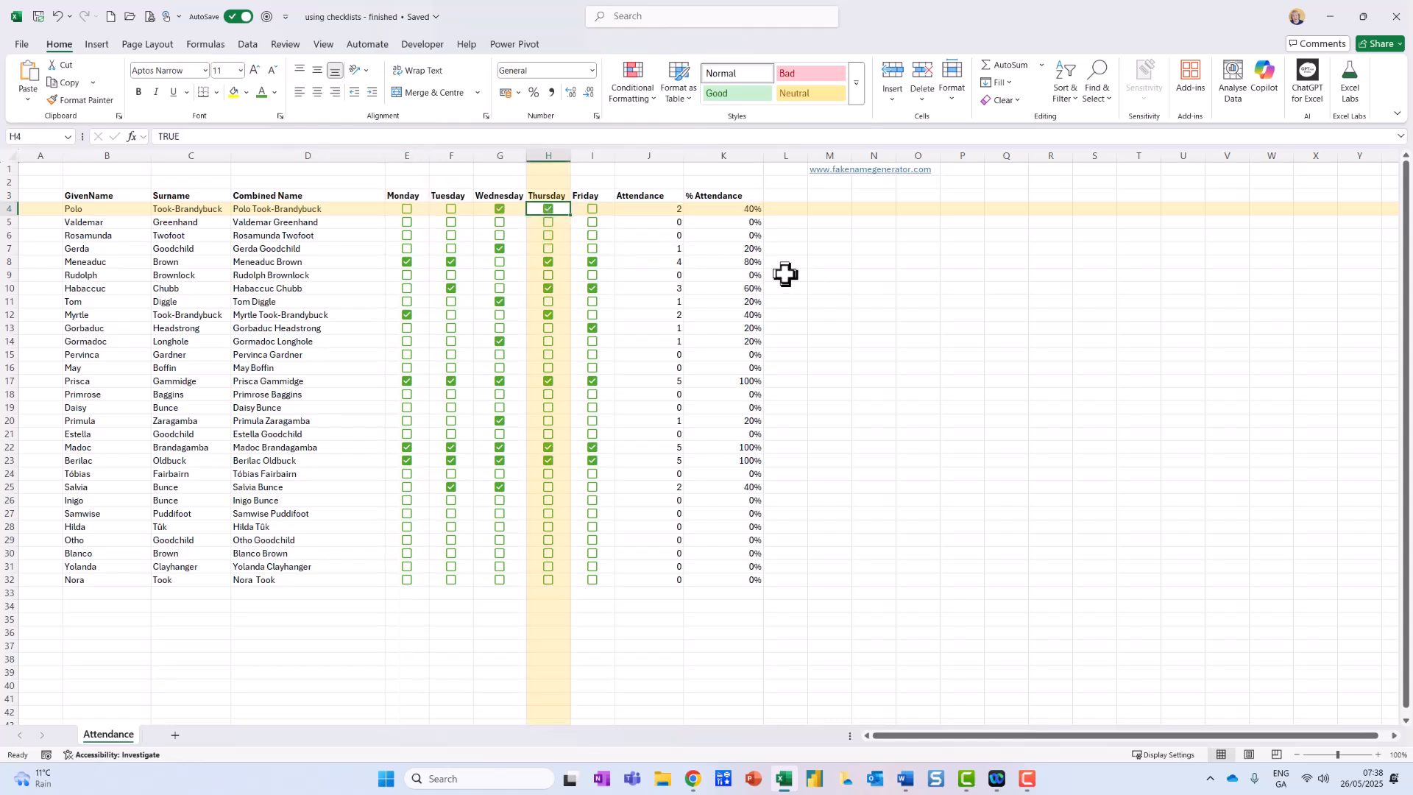